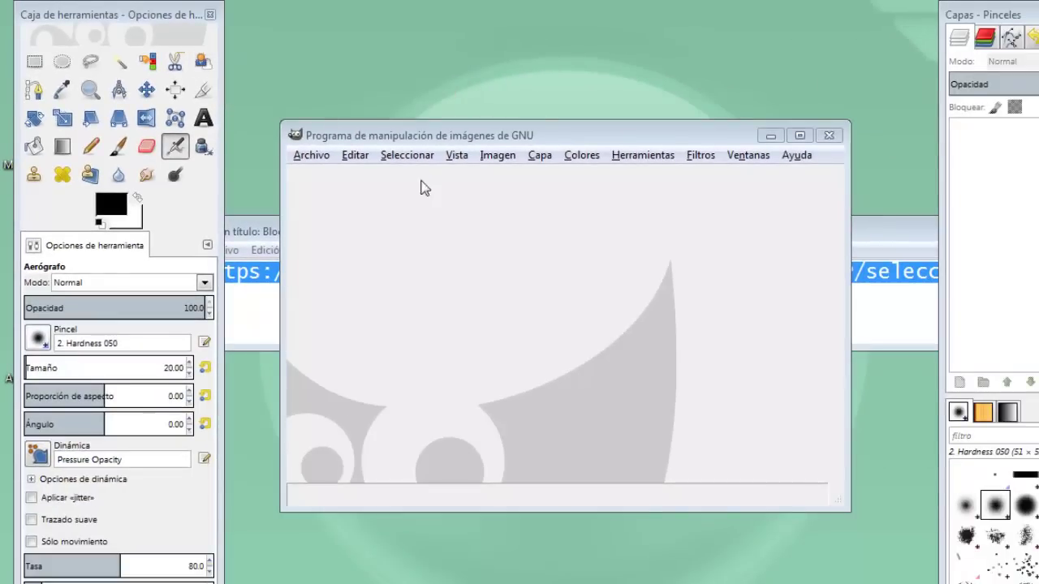
Copy the Dropbox link to seleccion.jpg from Notepad with Edición > Copiar.
click(893, 239)
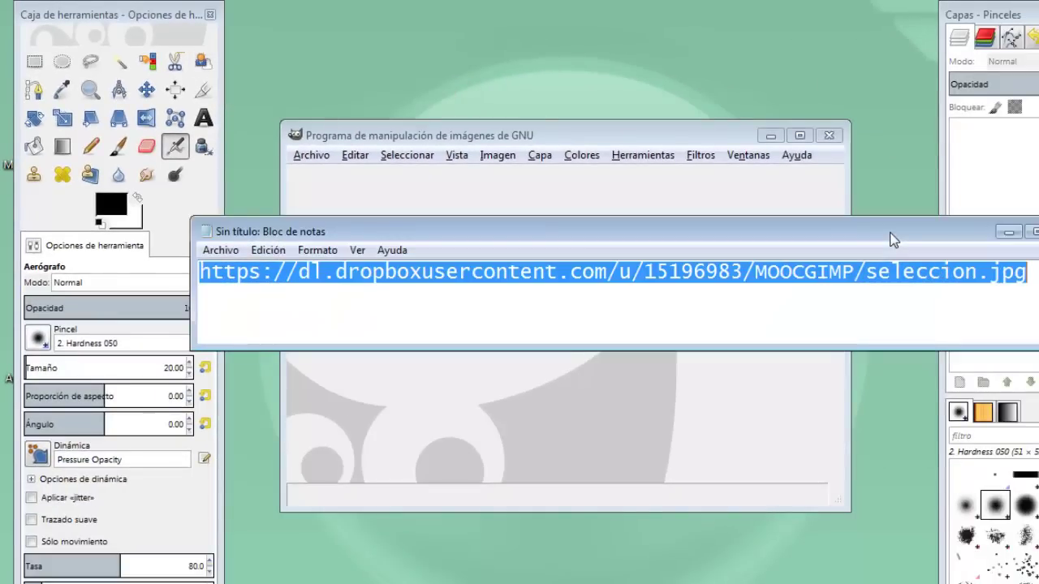
click(268, 250)
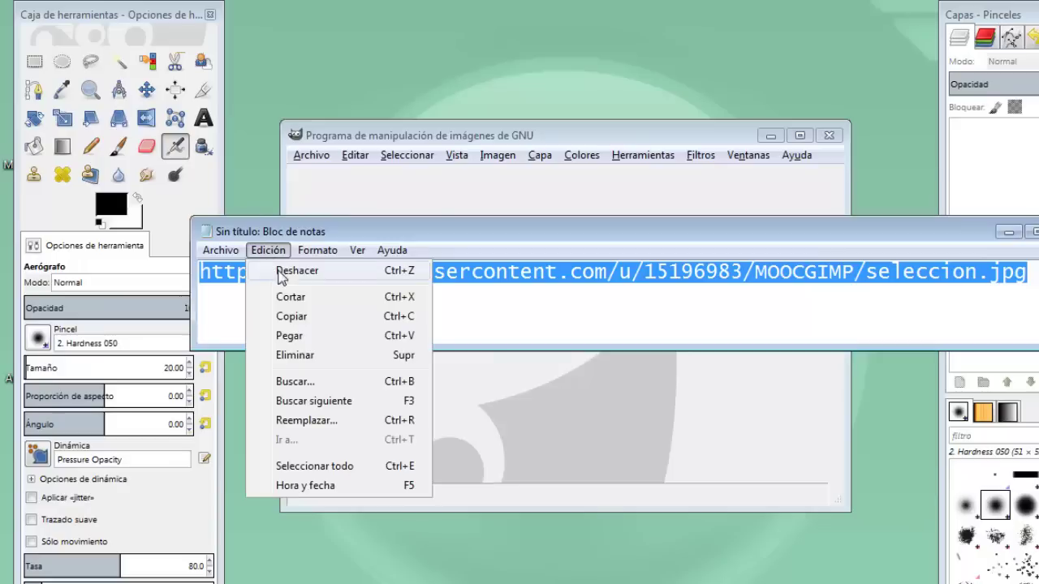
click(308, 317)
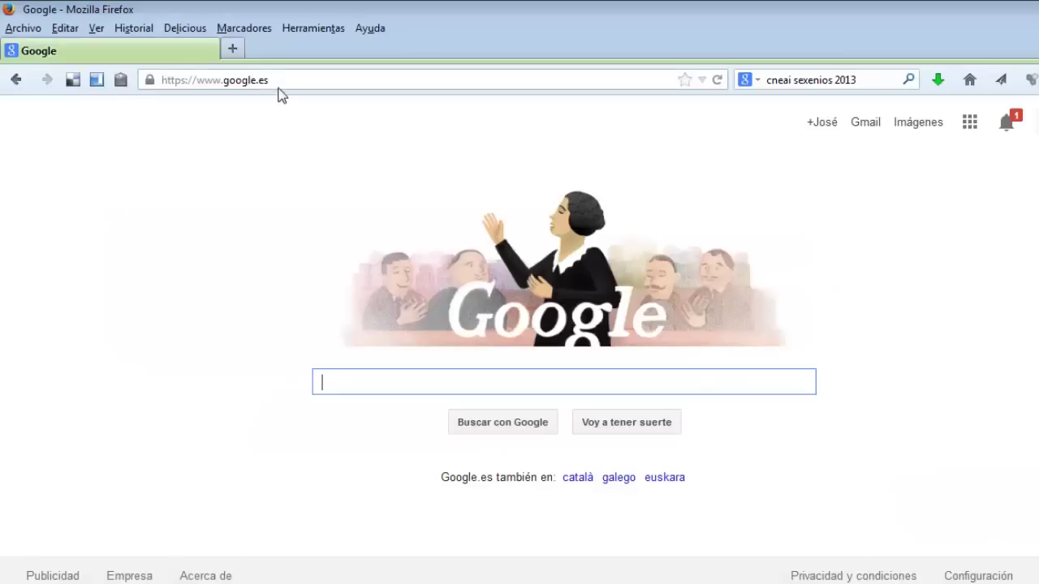
Load seleccion.jpg in Firefox from the copied Dropbox link.
click(273, 78)
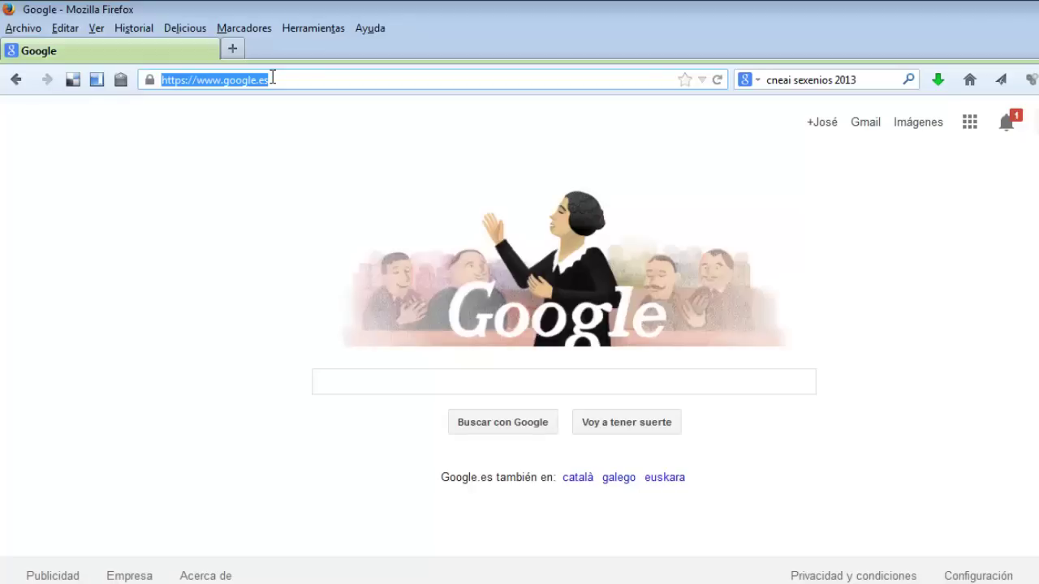
text(https://dl.dropboxusercontent.com/u/15196983/MOOCGIMP/seleccion.jpg)
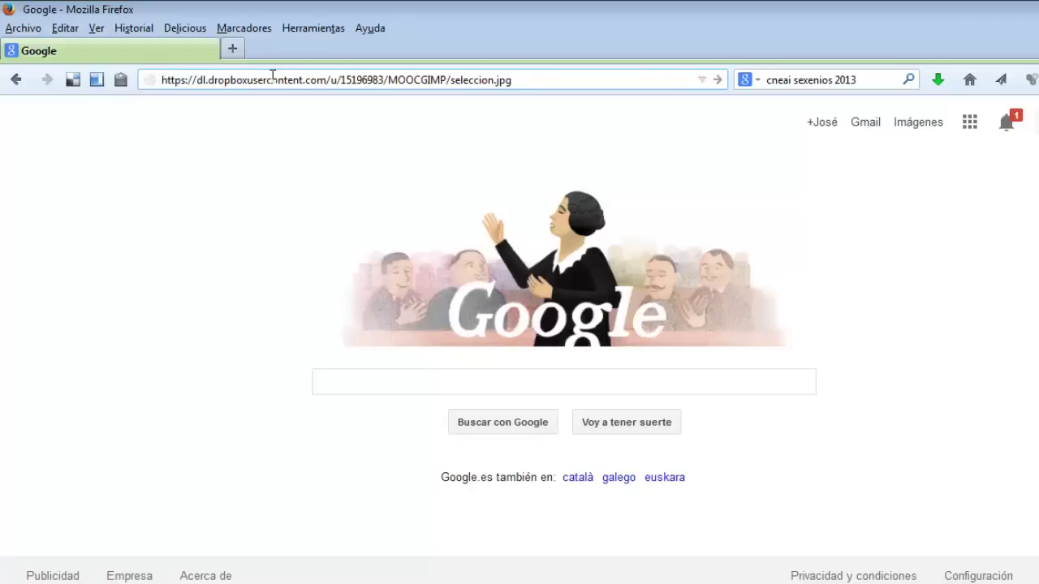
key(Return)
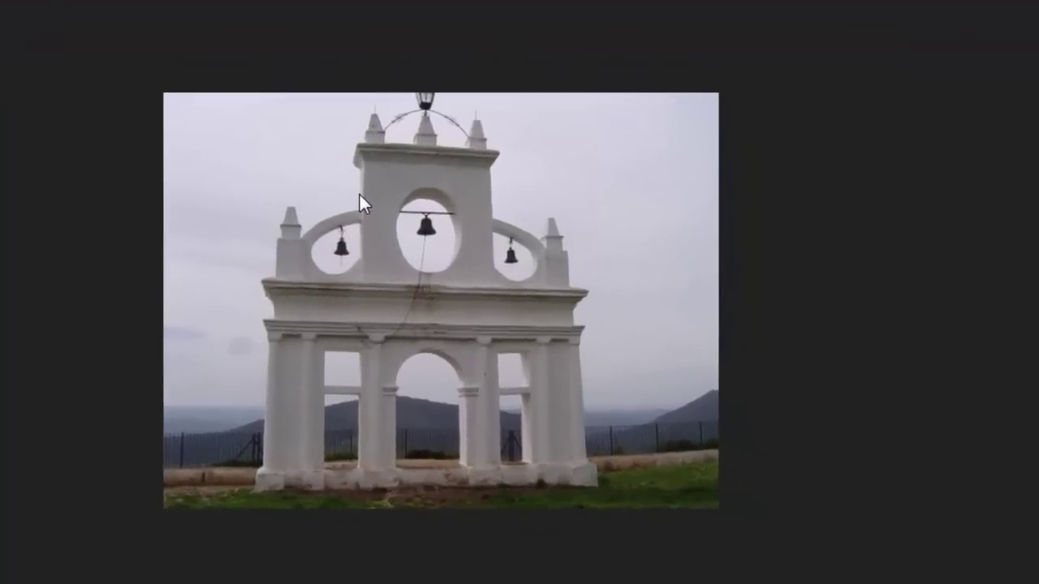
Save the photo seleccion.jpg to the Desktop (Escritorio).
right_click(361, 202)
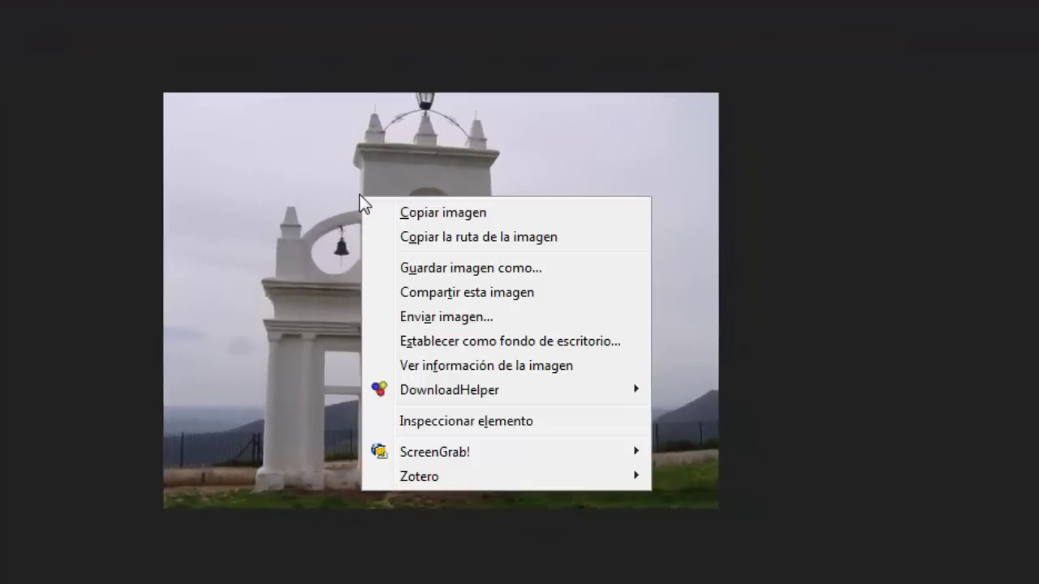
click(462, 274)
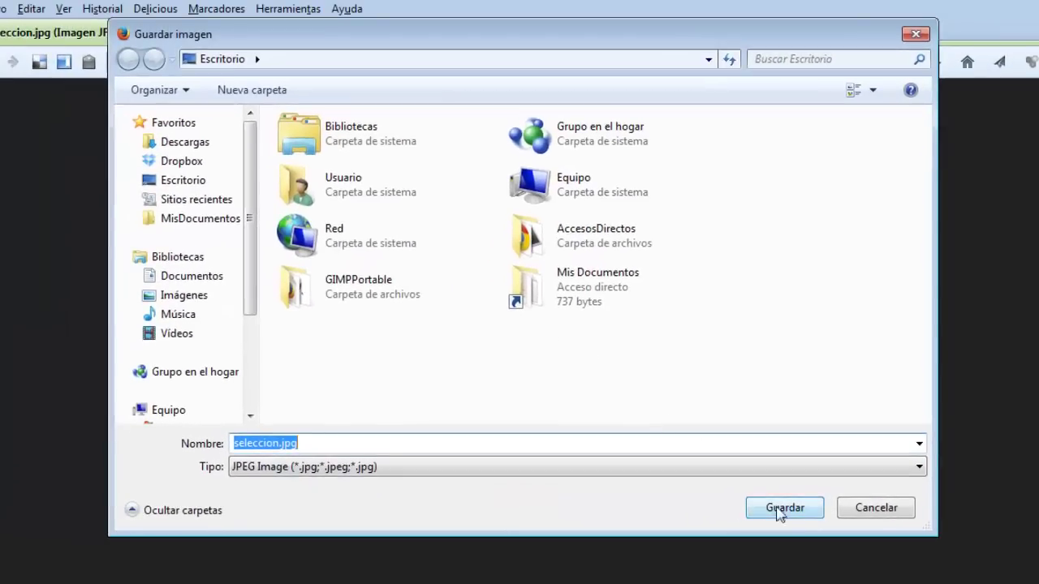
click(784, 512)
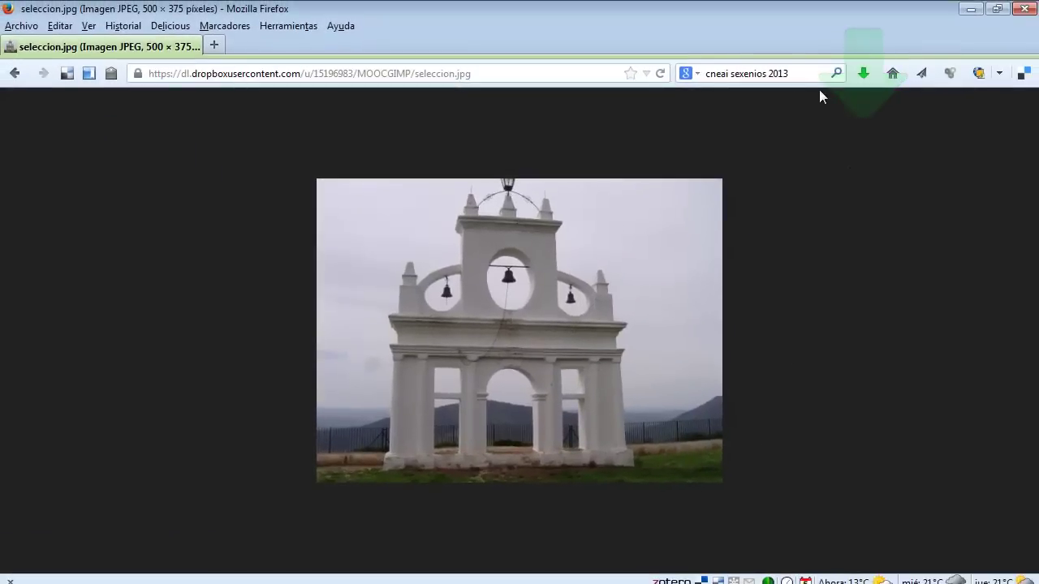
Minimize Firefox and Notepad, then open seleccion.jpg from Escritorio in GIMP.
click(971, 11)
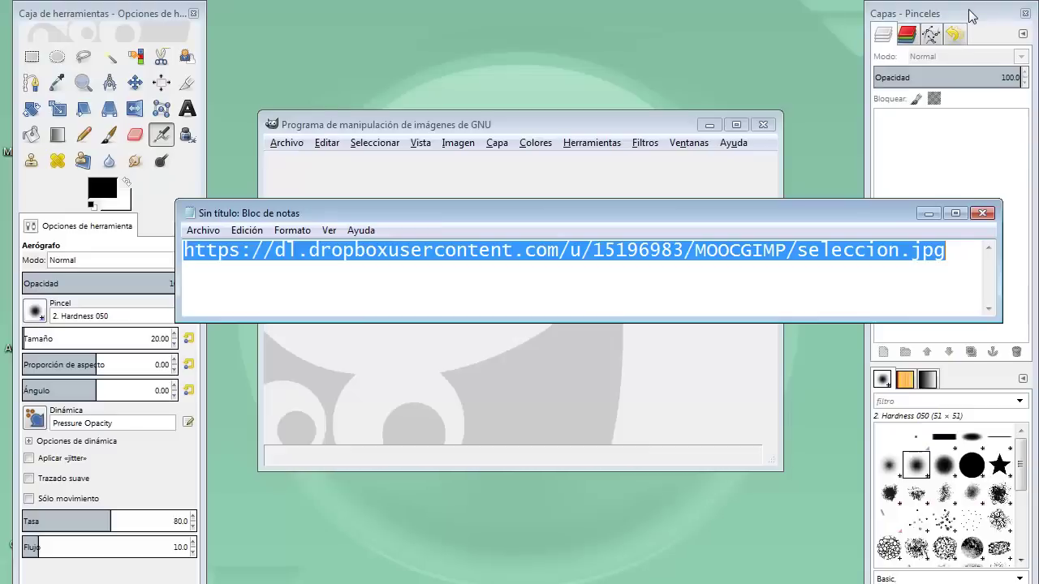
click(929, 213)
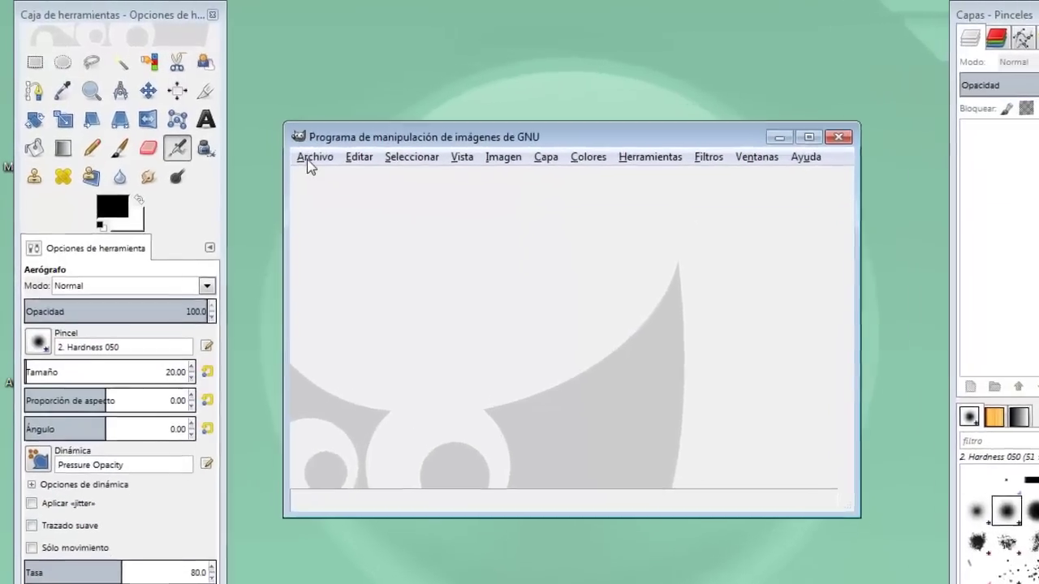
click(281, 143)
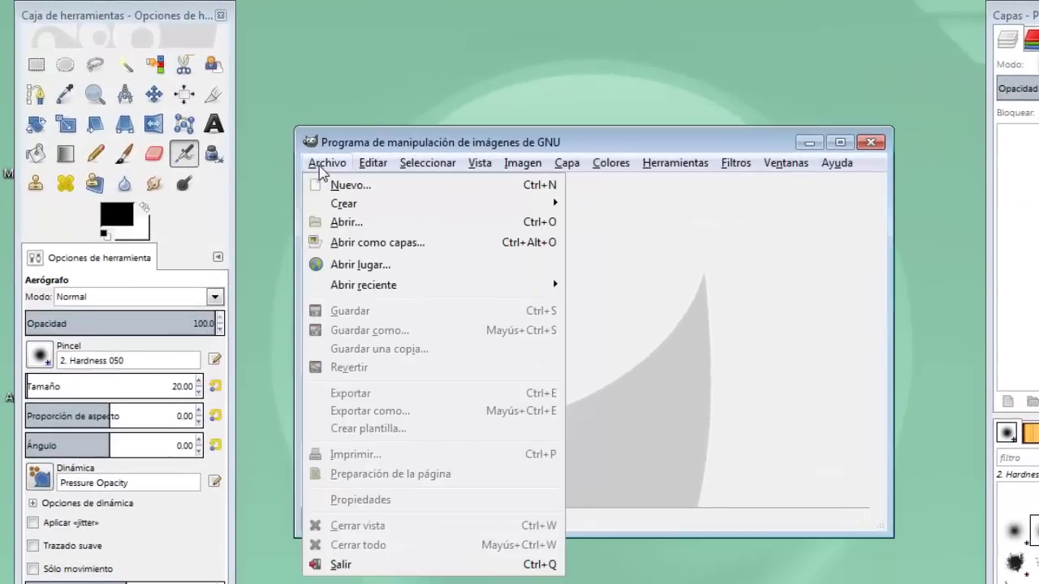
click(348, 223)
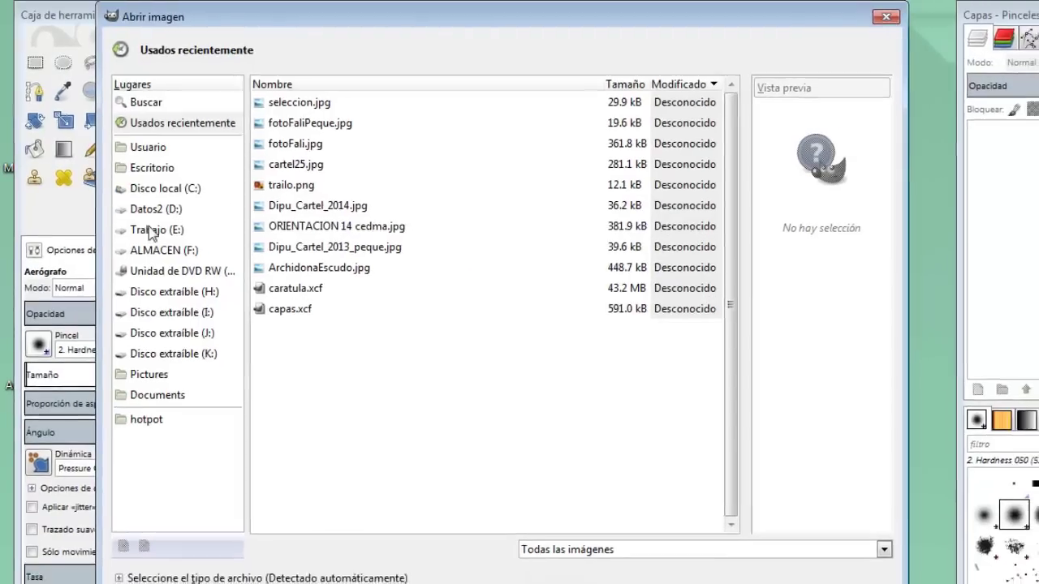
click(152, 167)
click(270, 135)
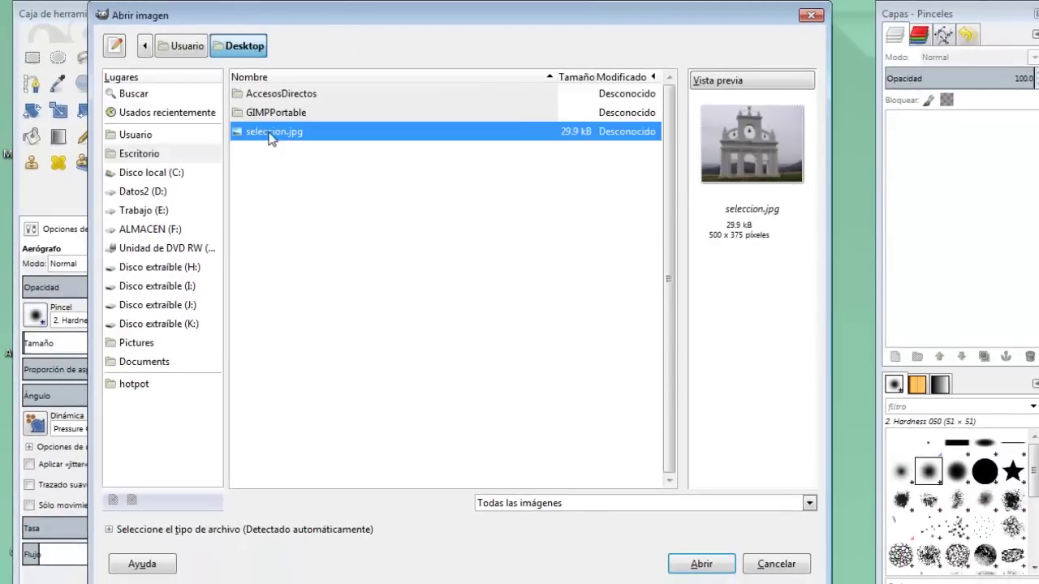
click(698, 565)
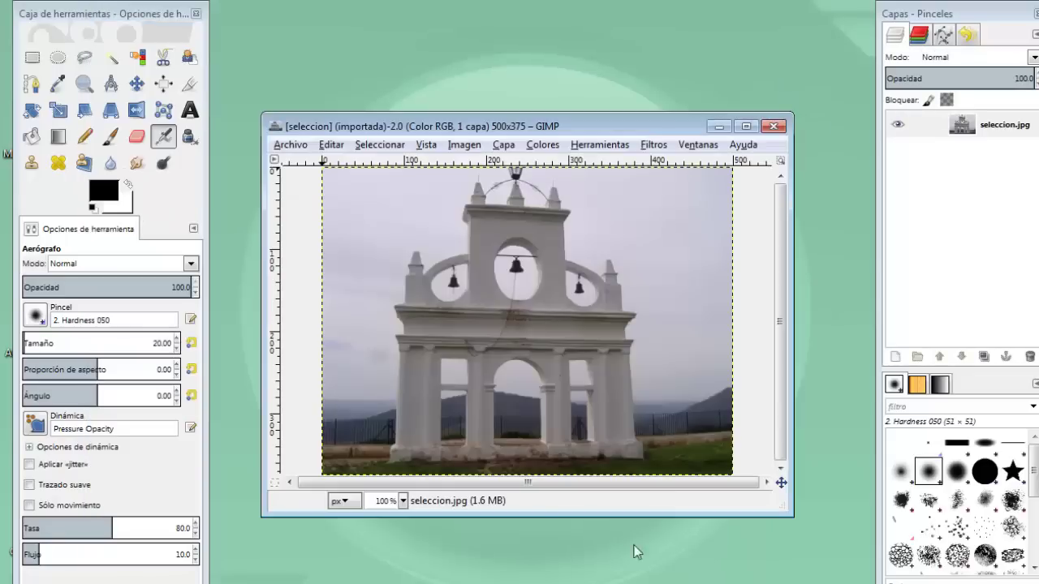
Draw a rectangle selection around the bell tower's top and its three bells.
click(32, 59)
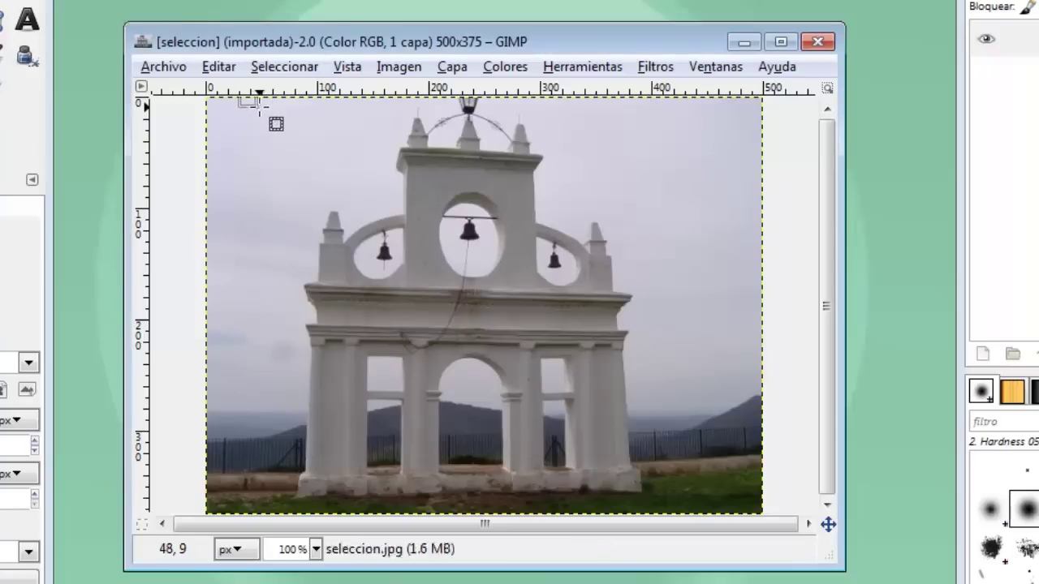
drag(258, 107, 696, 329)
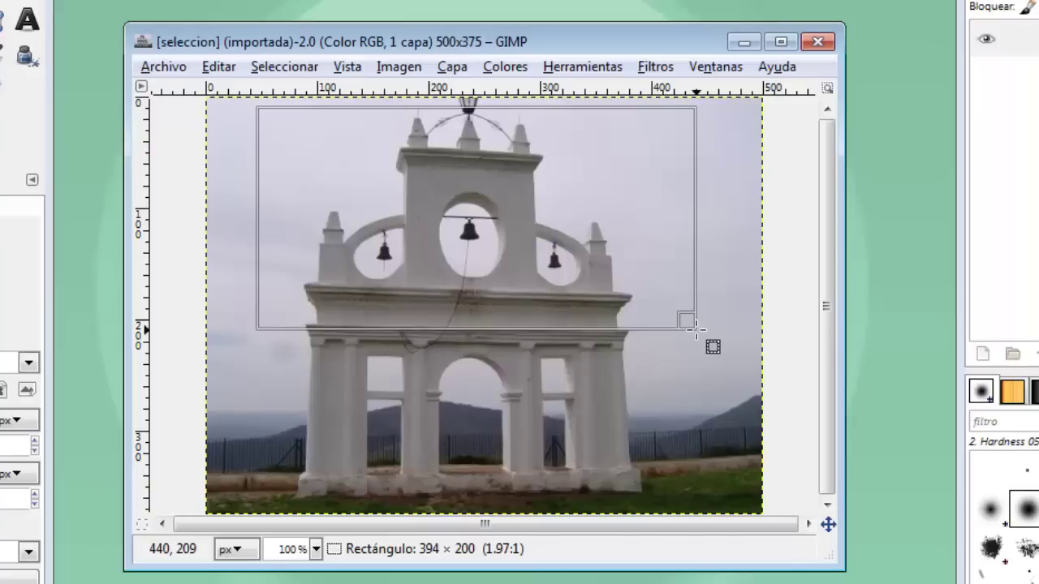
drag(696, 329, 696, 329)
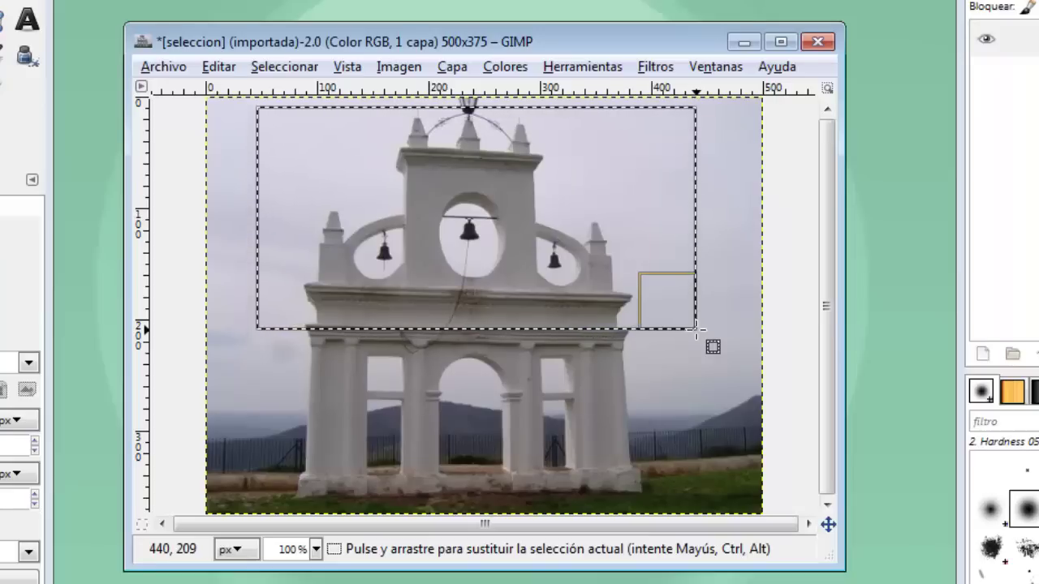
mouse_move(656, 300)
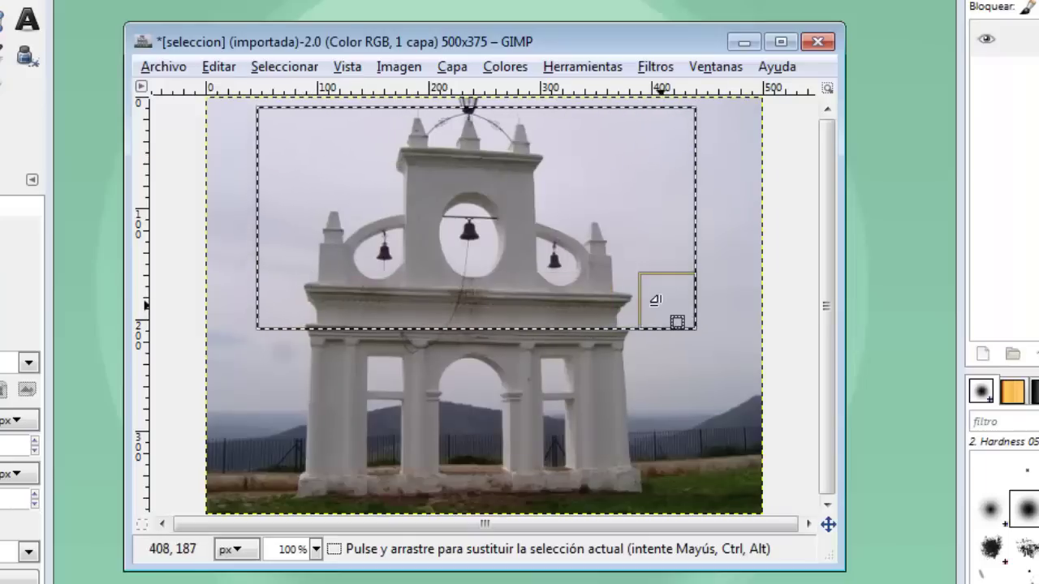
Adjust the selection's corner and edges so it spans the tower top down to the cornice.
mouse_move(655, 301)
mouse_down()
mouse_move(693, 327)
mouse_move(707, 360)
mouse_move(684, 365)
mouse_move(649, 348)
mouse_move(656, 308)
mouse_move(687, 320)
mouse_move(687, 332)
mouse_move(660, 331)
mouse_up()
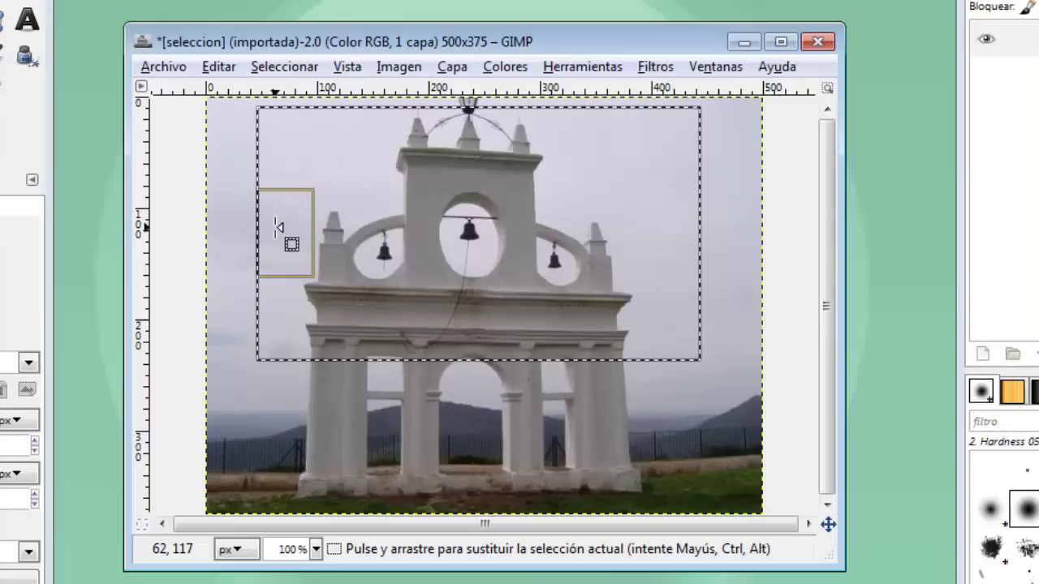
drag(276, 228, 270, 231)
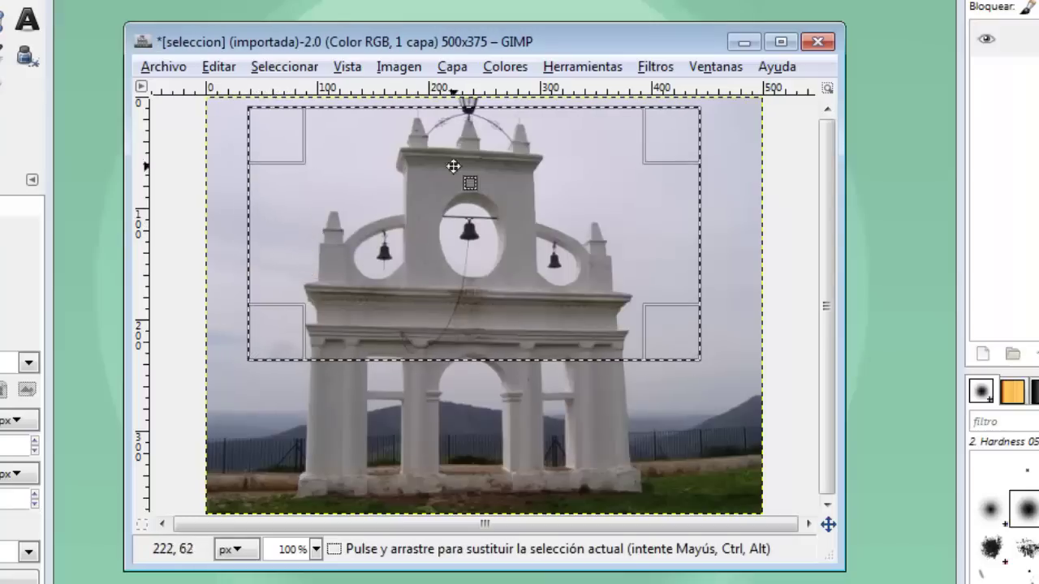
mouse_move(460, 130)
mouse_down()
mouse_move(455, 186)
mouse_move(468, 130)
mouse_up()
drag(466, 324, 474, 280)
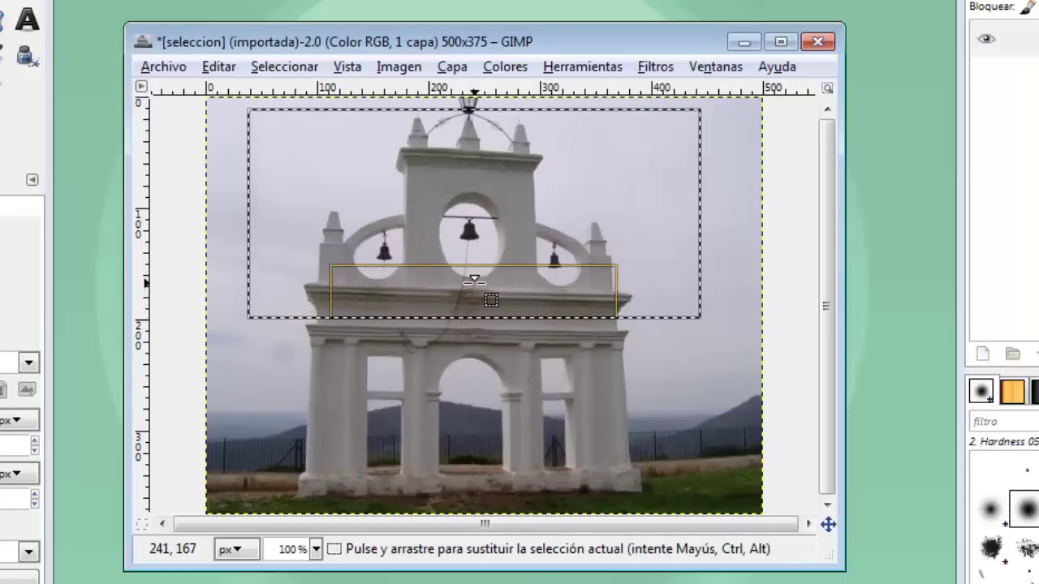
click(464, 219)
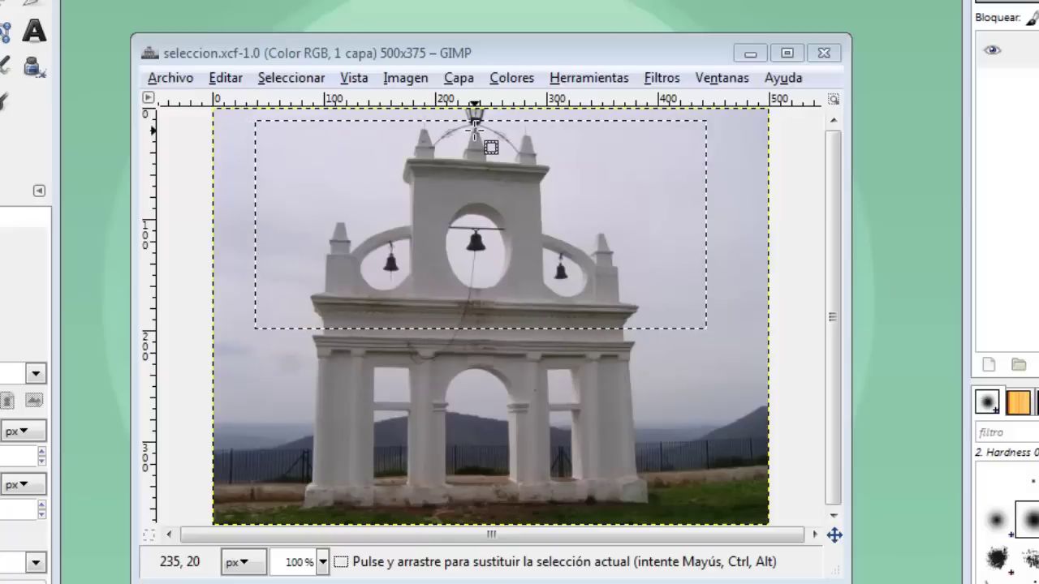
Deselect and draw a new 288 × 202 rectangle from the tower's centre.
click(472, 362)
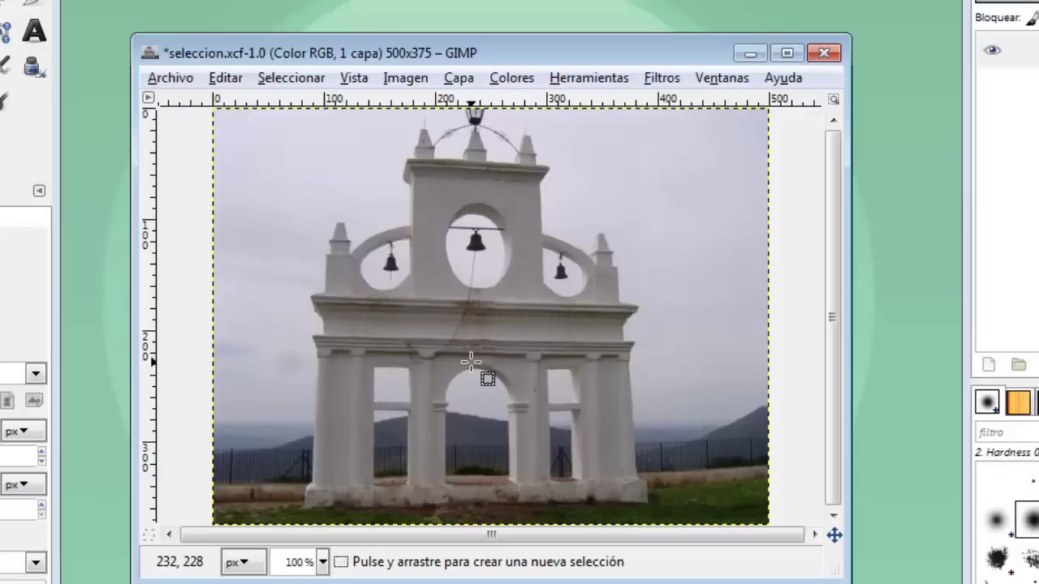
drag(468, 314, 467, 314)
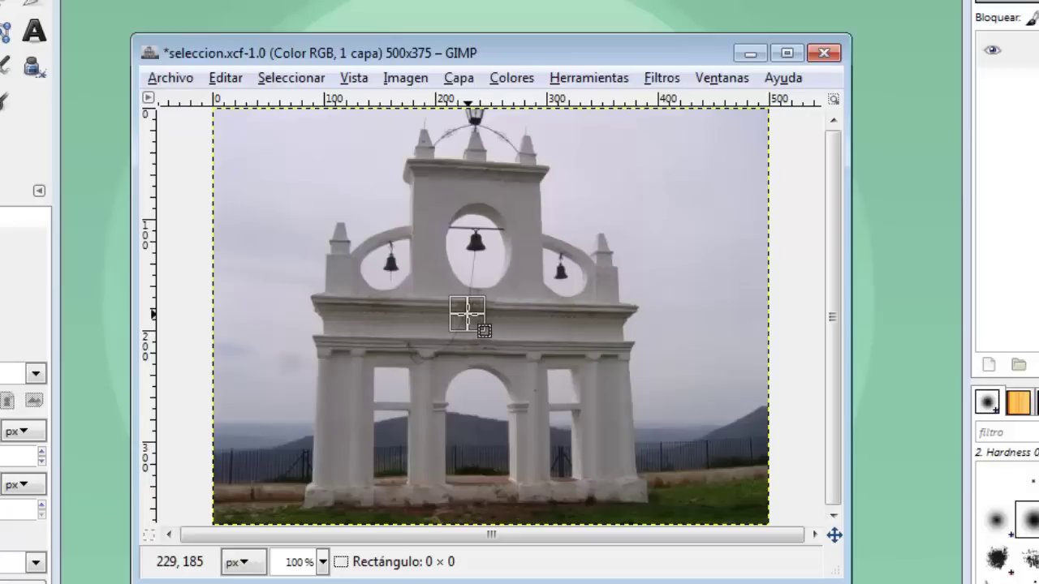
mouse_move(467, 313)
mouse_down()
mouse_move(566, 409)
mouse_move(595, 427)
mouse_move(617, 396)
mouse_move(629, 423)
mouse_up()
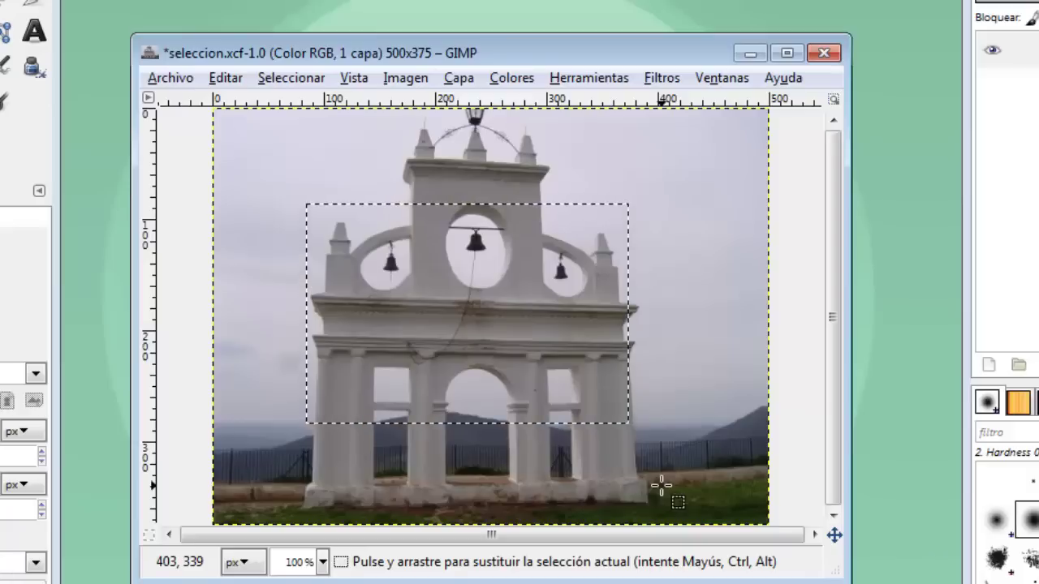
Subtract a rectangle over the lower-right part from the selection using Ctrl.
key(ctrl)
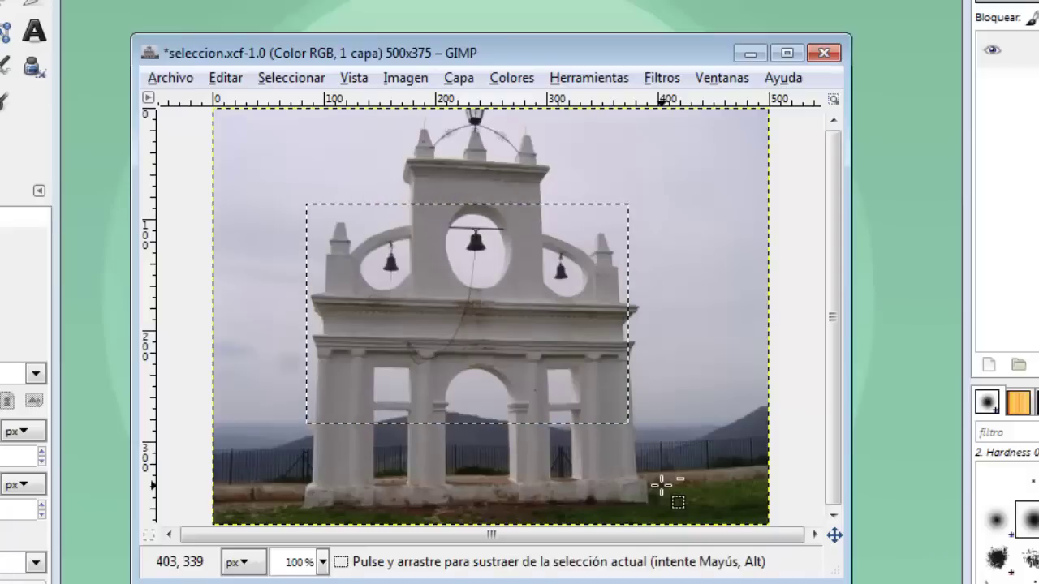
drag(661, 486, 368, 263)
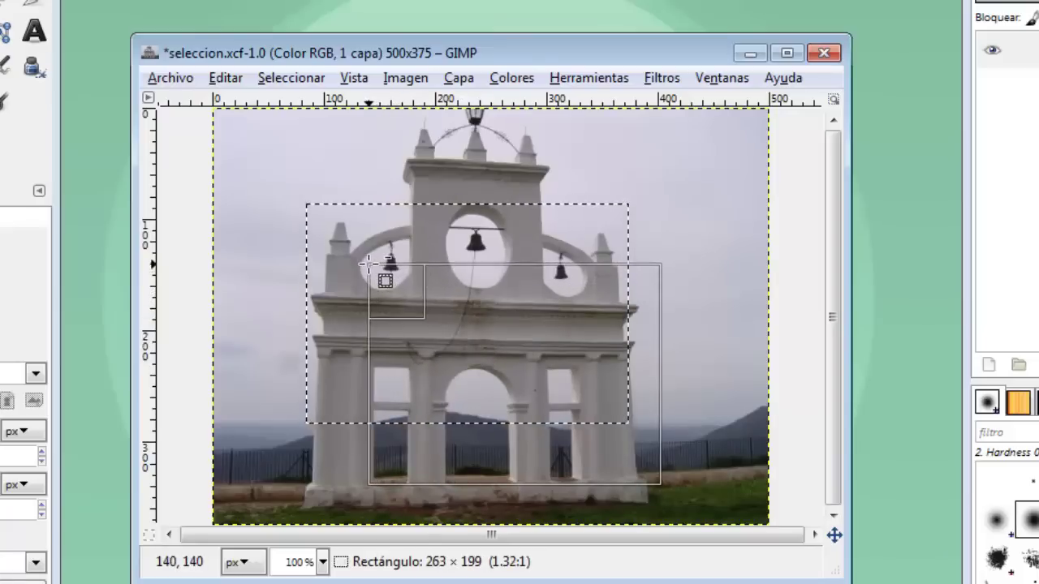
mouse_move(368, 263)
mouse_down()
mouse_move(470, 321)
mouse_move(372, 260)
mouse_up()
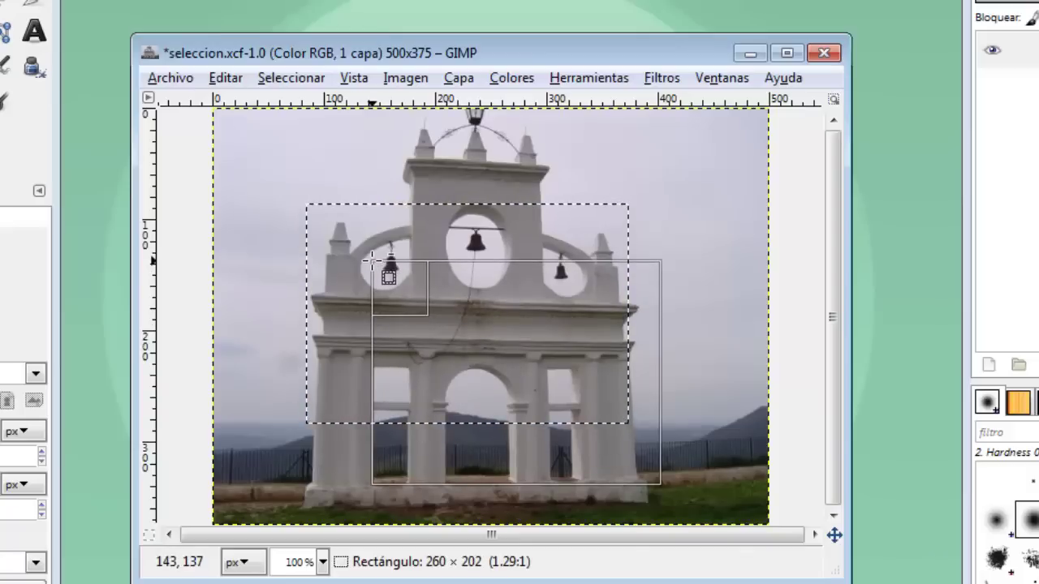
drag(372, 259, 372, 260)
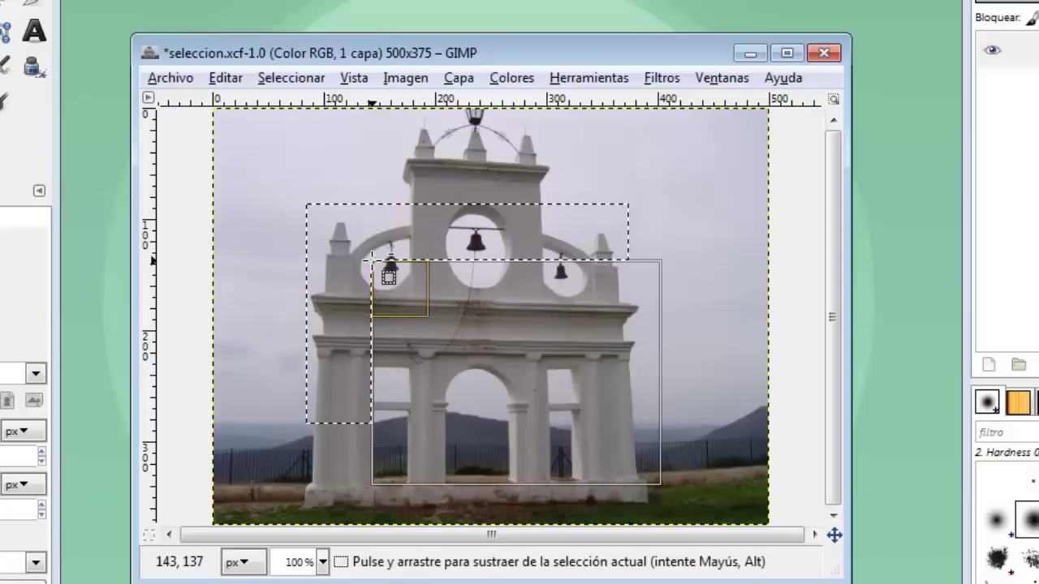
click(480, 333)
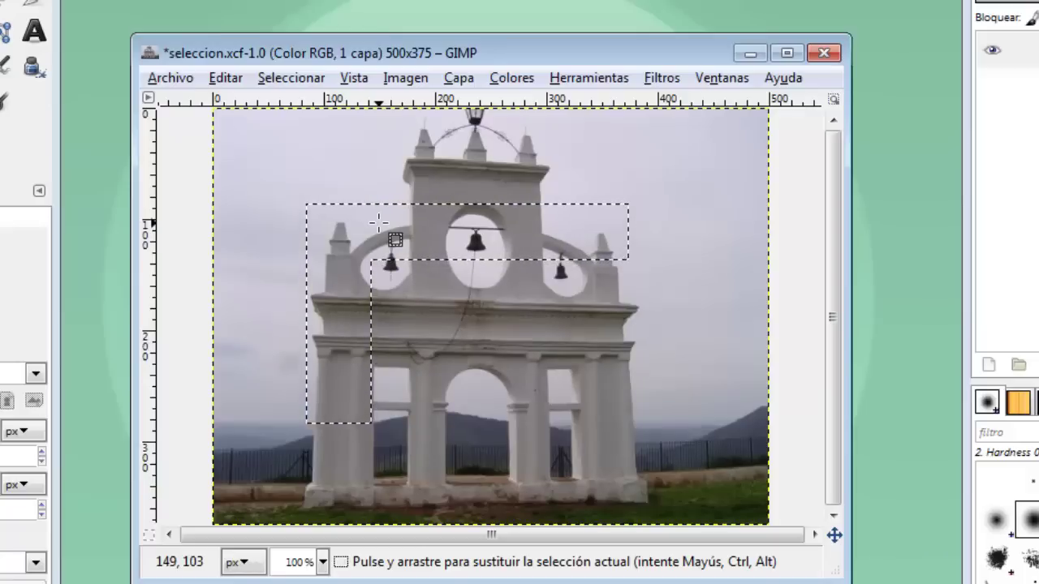
Move the selection outline with Alt, then clear the selection.
key(alt)
mouse_move(378, 222)
mouse_down()
mouse_move(521, 280)
mouse_move(426, 288)
mouse_move(358, 222)
mouse_move(330, 167)
mouse_up()
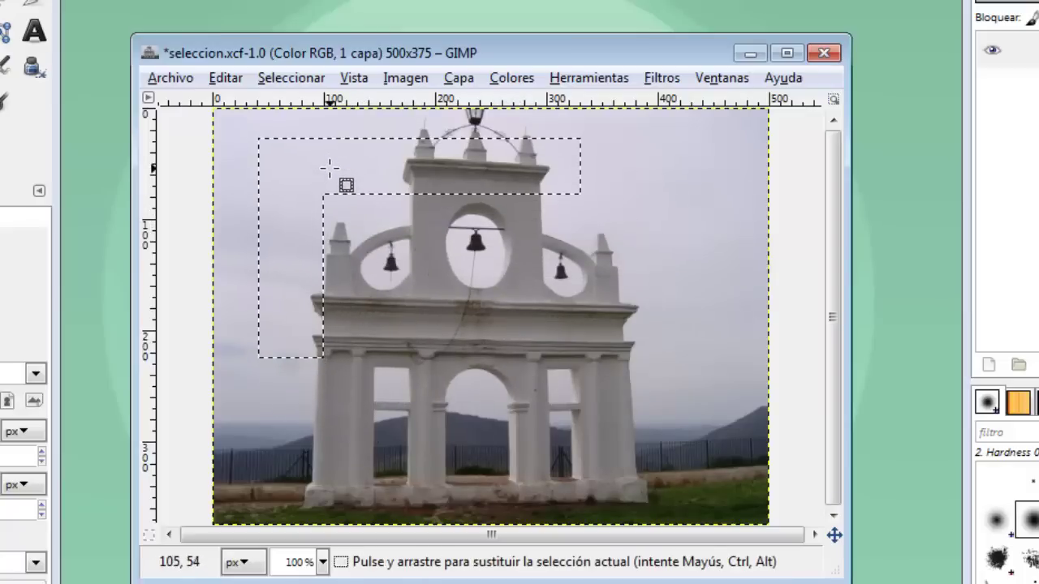
click(452, 289)
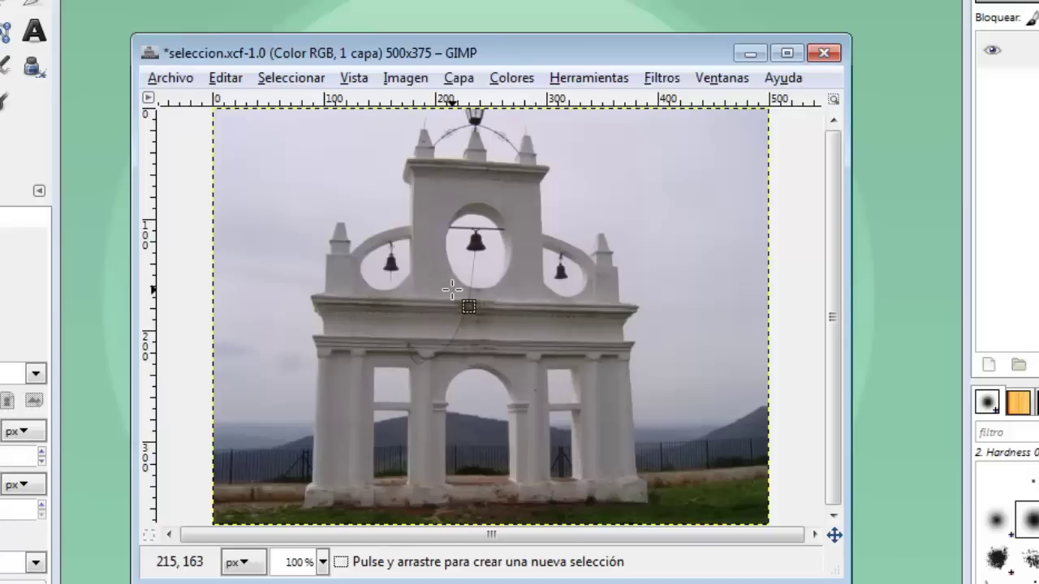
Draw a 117 × 117 square selection over the central arch below the bells.
click(452, 289)
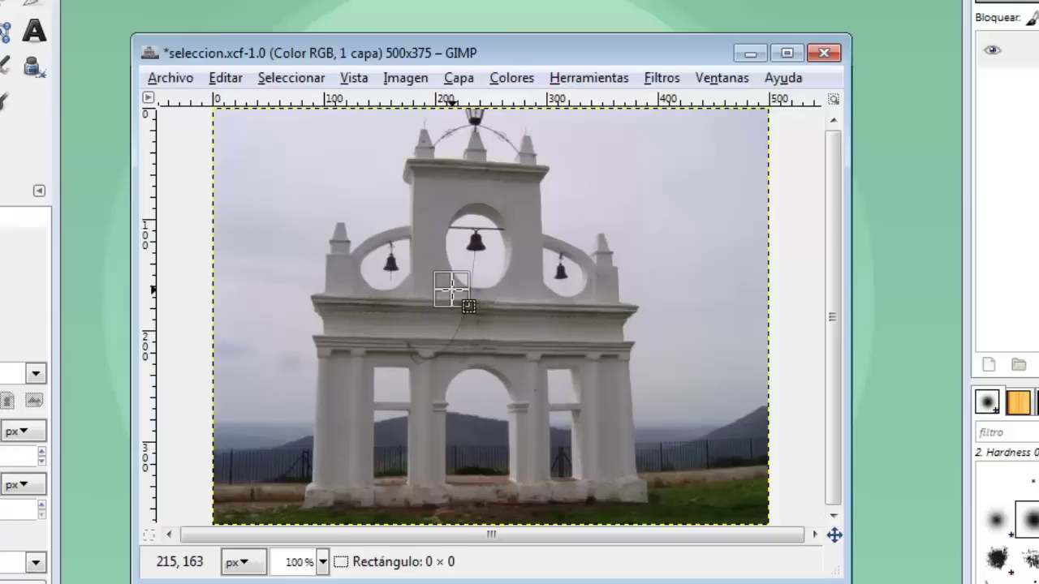
drag(452, 289, 624, 442)
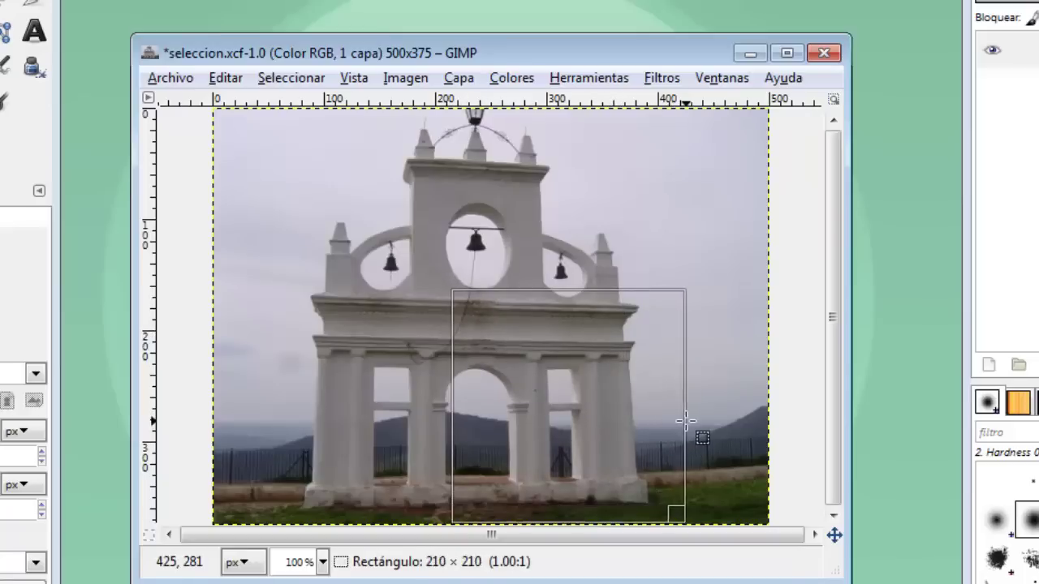
mouse_move(625, 441)
mouse_down()
mouse_move(298, 187)
mouse_move(293, 205)
mouse_move(582, 379)
mouse_up()
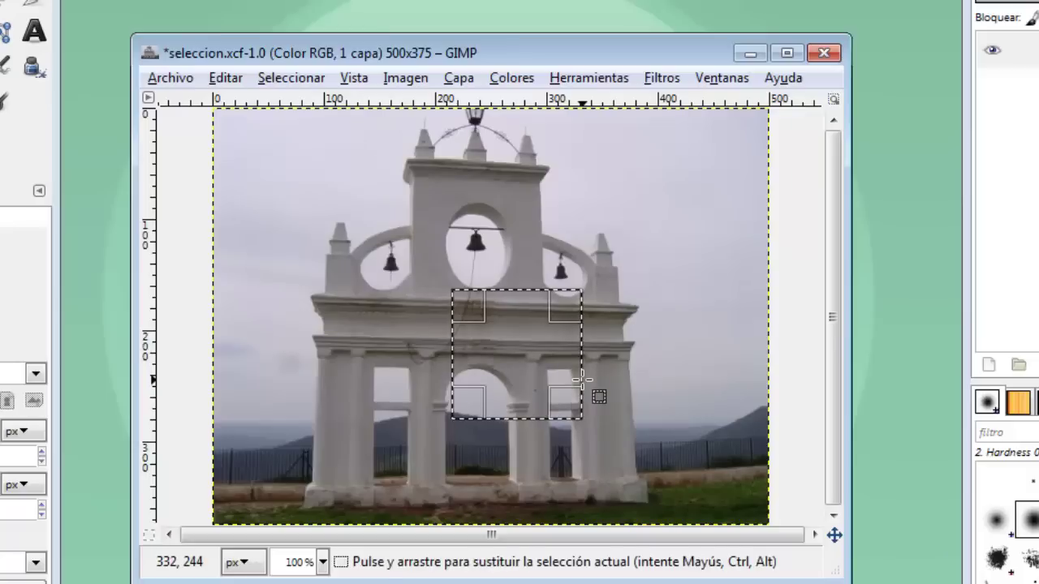
click(512, 355)
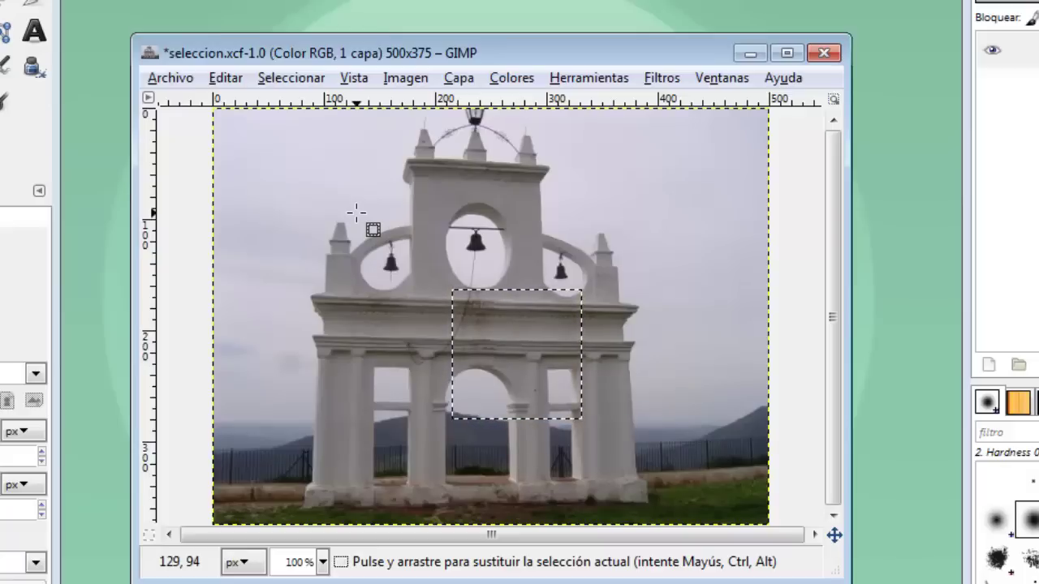
Add a 230 × 118 rectangle over the bells to the square with Shift.
key(shift)
drag(357, 213, 521, 377)
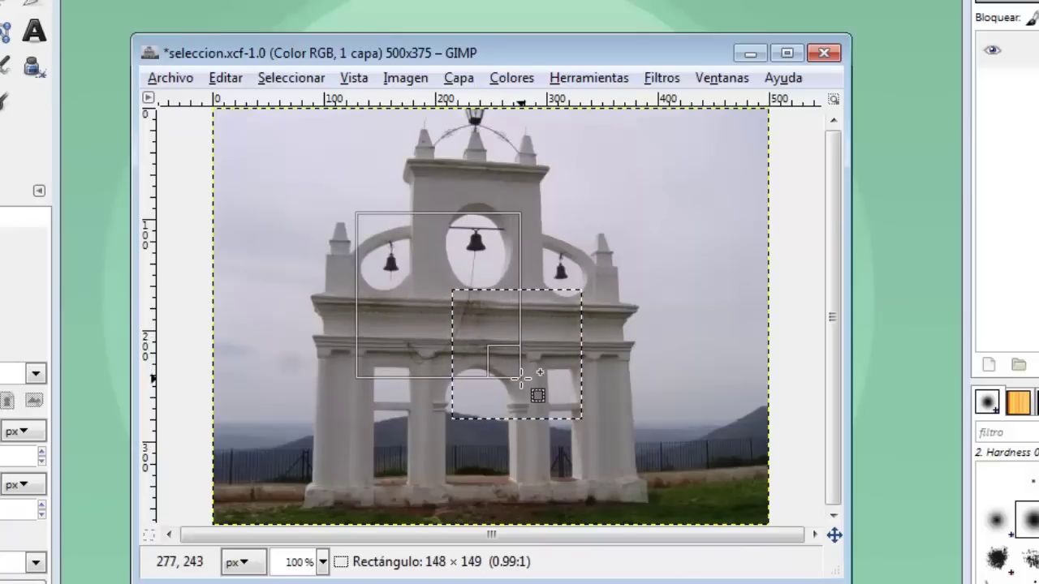
drag(520, 377, 521, 377)
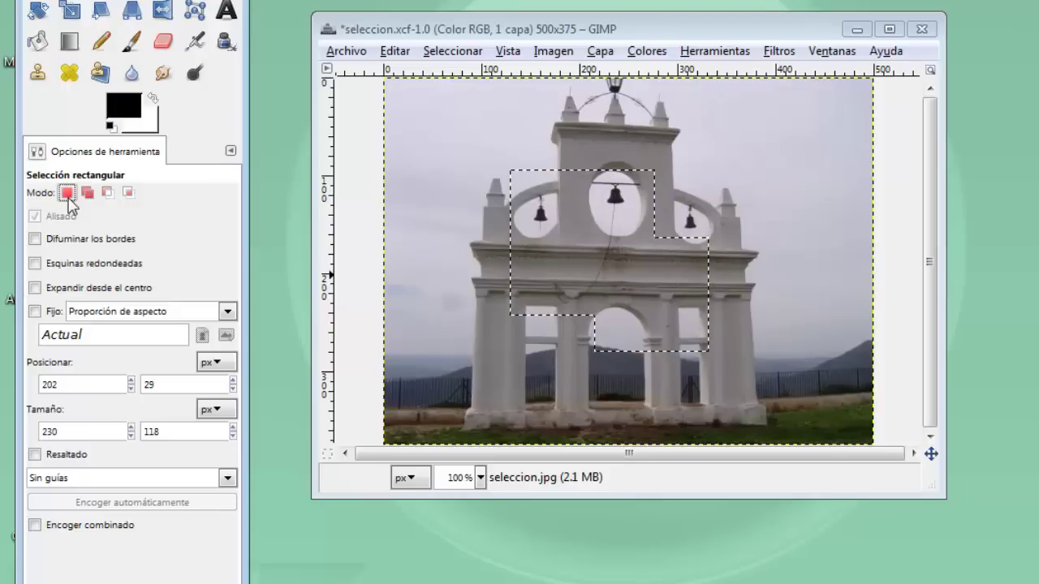
Draw replacement rectangles over the sky, across the bells, then over the left pillars.
click(67, 193)
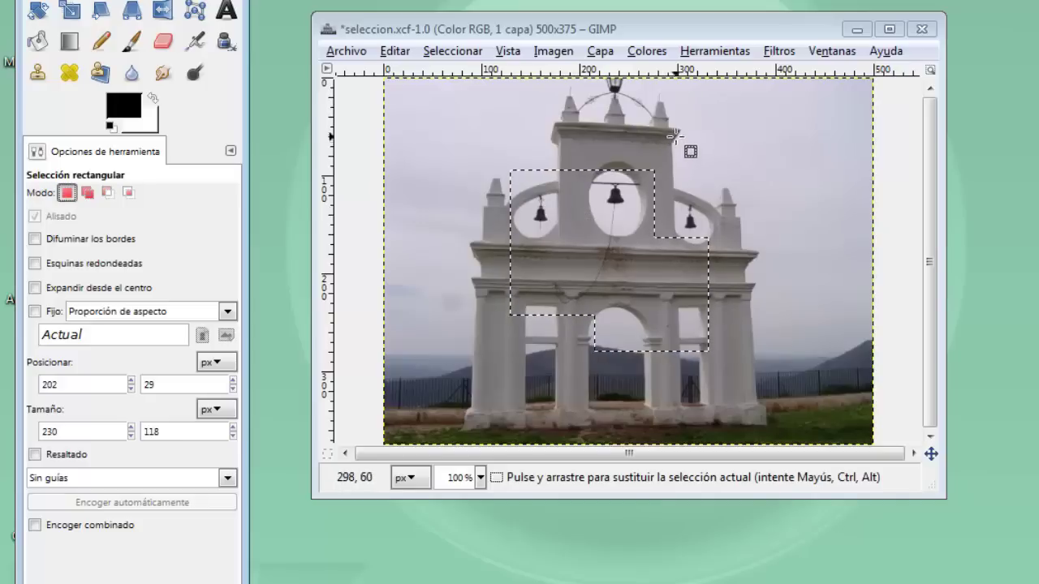
drag(681, 125, 807, 197)
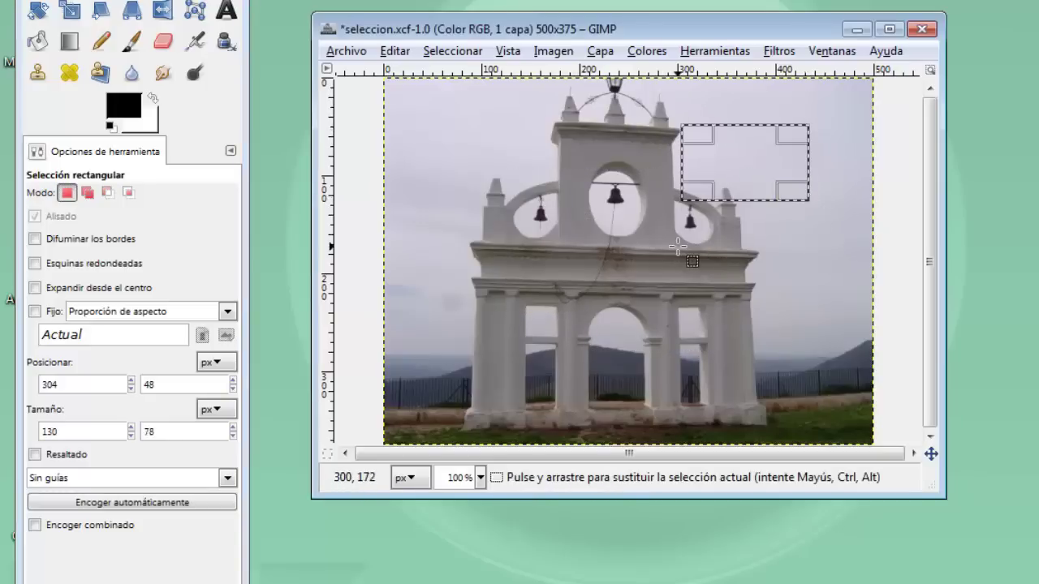
drag(677, 171, 464, 245)
drag(468, 291, 593, 344)
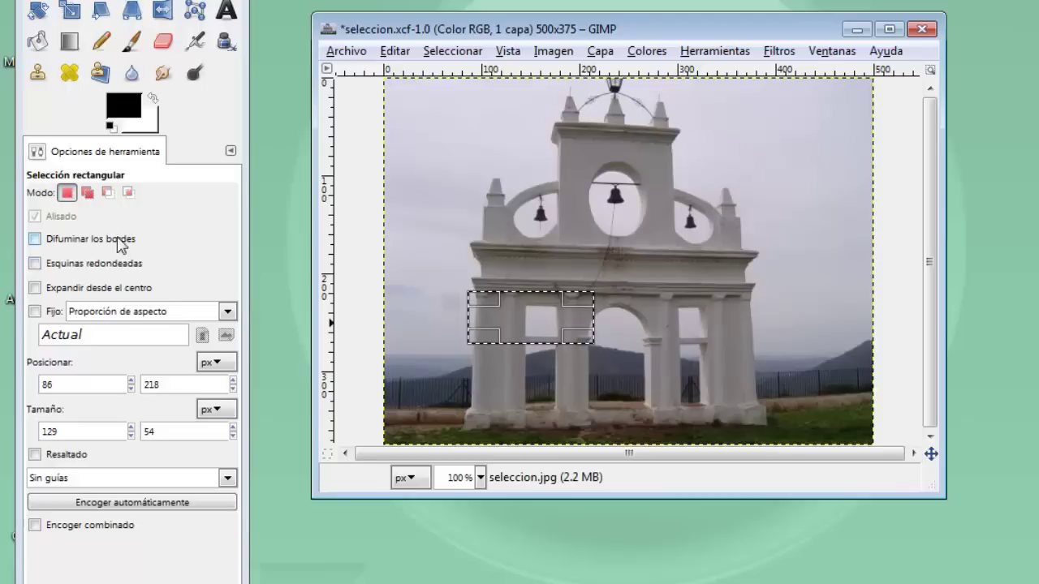
In Add mode, add rectangles over the left bell, right arch and middle bell (132 × 93).
click(88, 193)
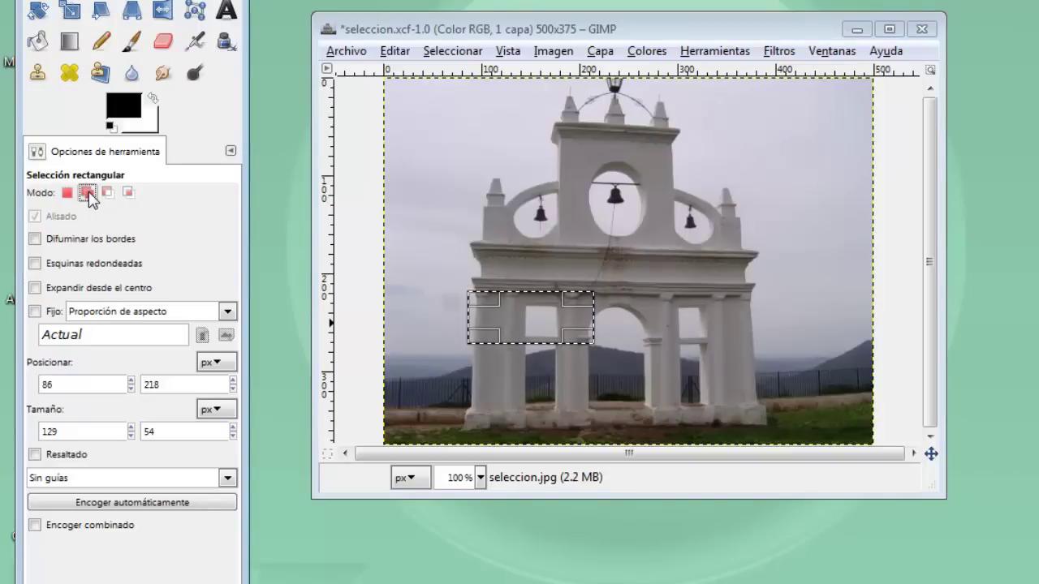
mouse_move(524, 206)
mouse_down()
mouse_move(537, 234)
mouse_move(647, 312)
mouse_up()
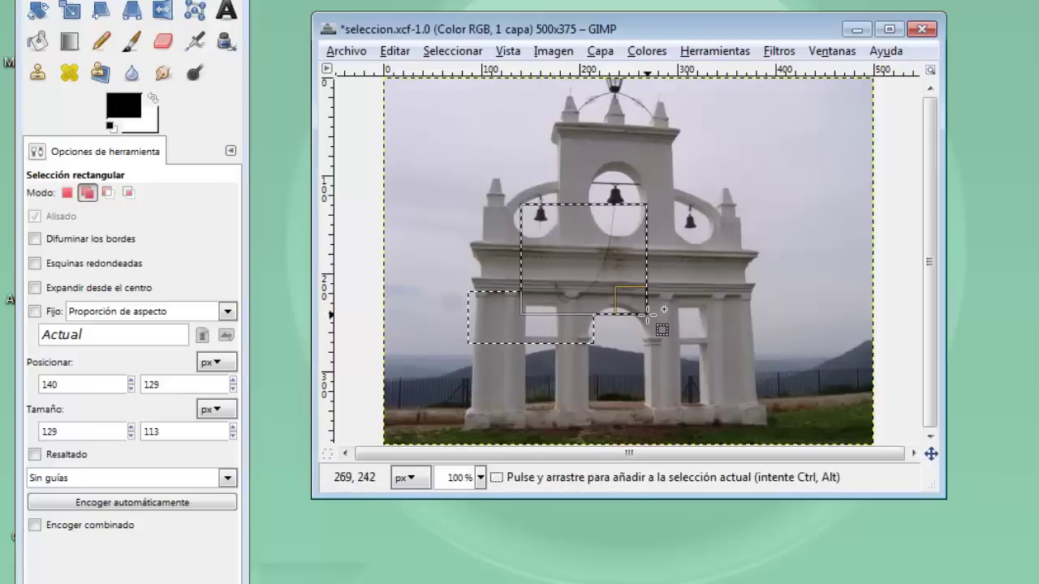
drag(704, 361, 625, 282)
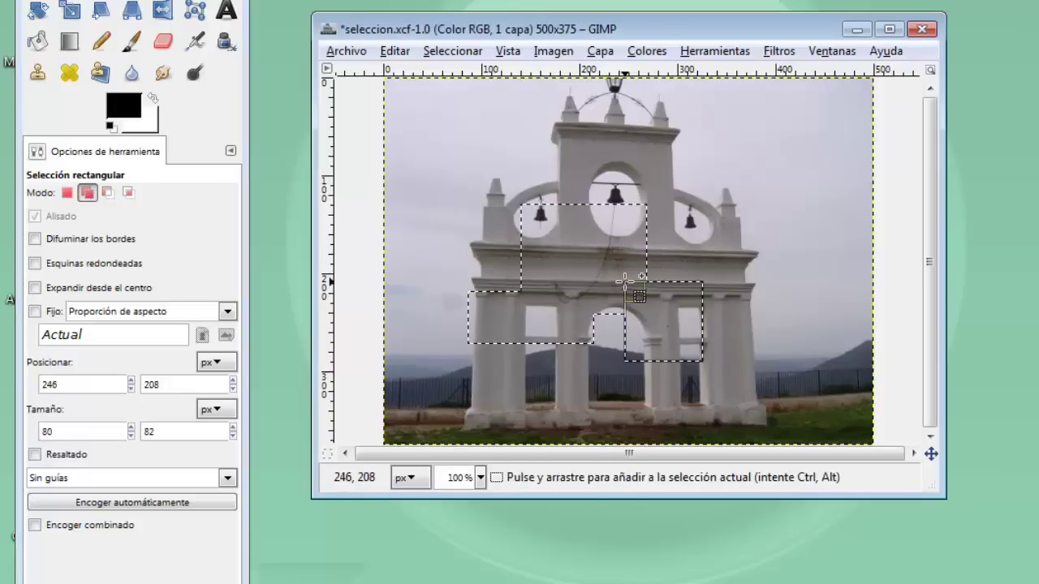
drag(570, 153, 698, 242)
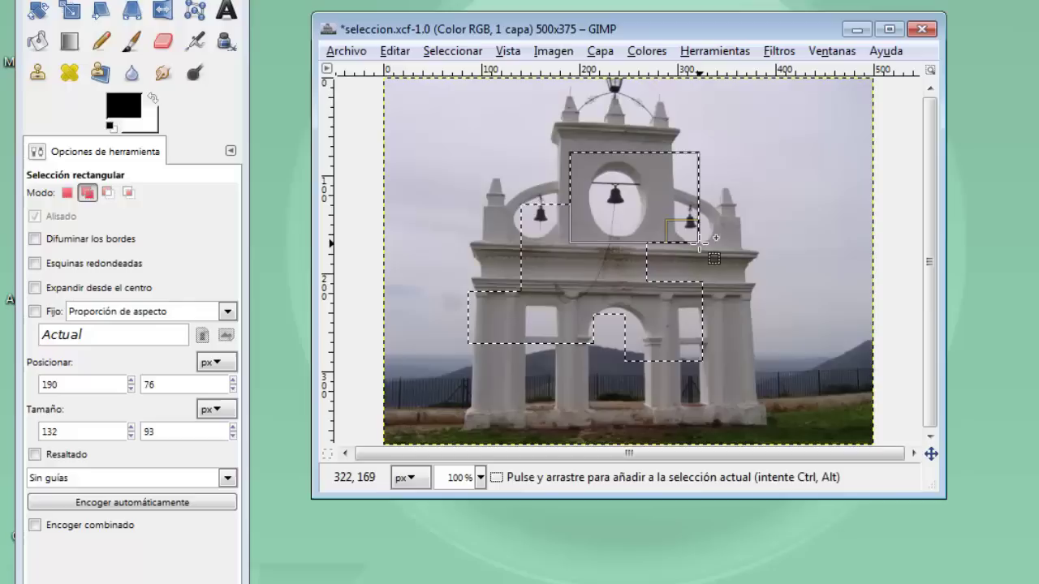
In Subtract mode, cut the left bell, lower right arch and upper bell band out of the selection.
click(113, 194)
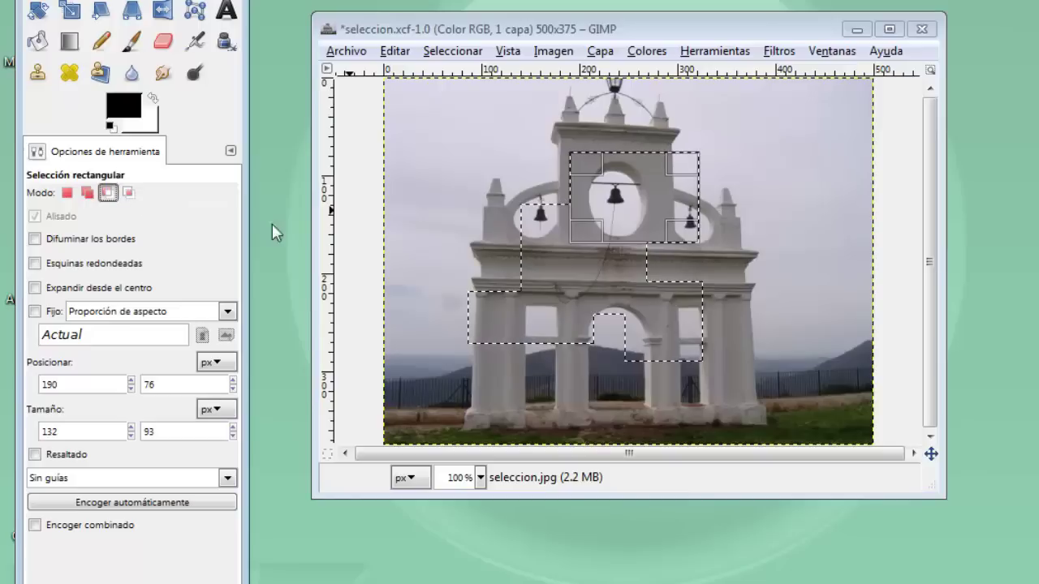
drag(468, 165, 559, 267)
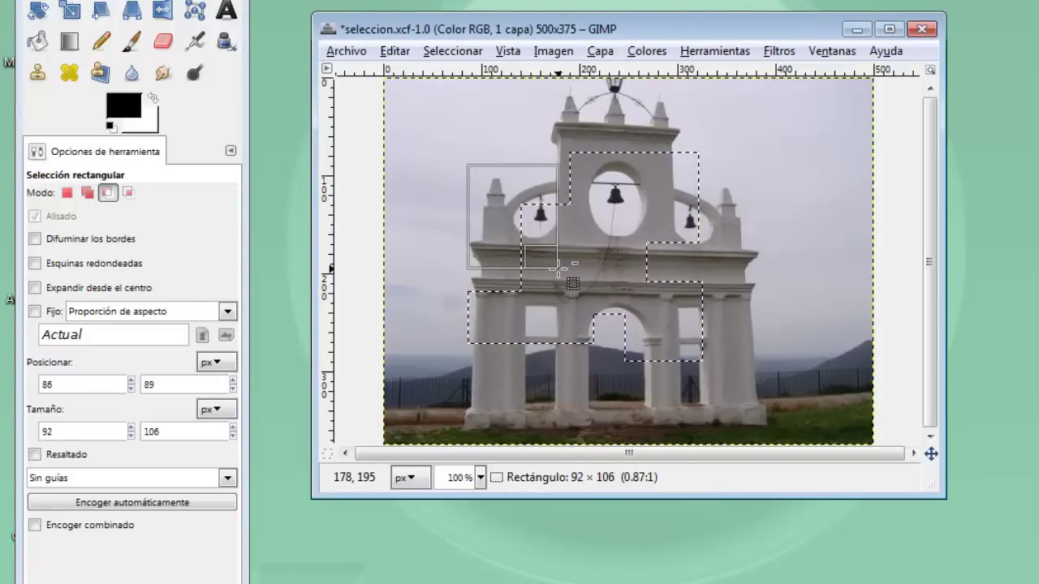
drag(559, 267, 558, 268)
drag(743, 411, 609, 269)
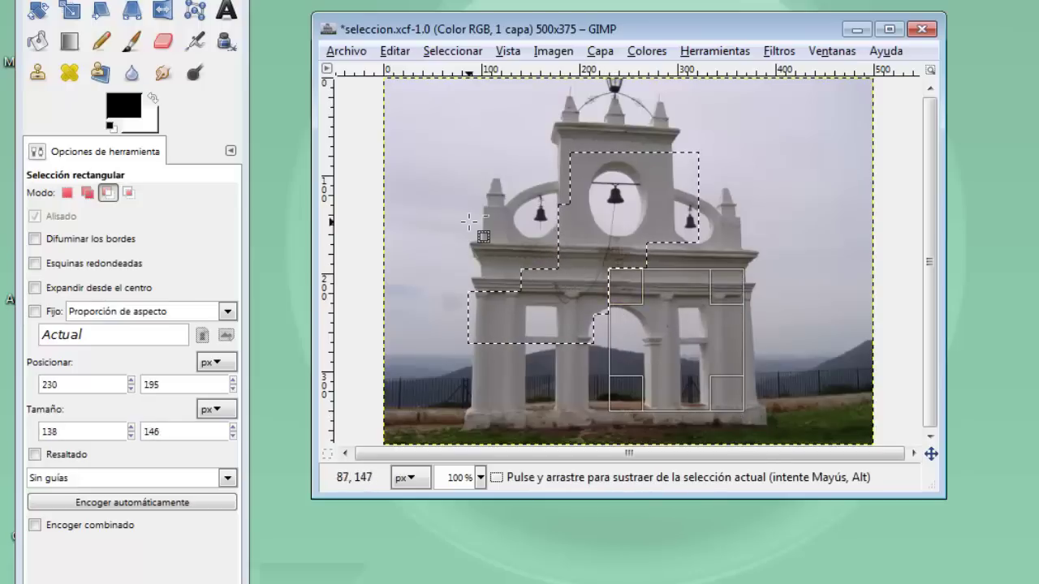
drag(529, 124, 744, 209)
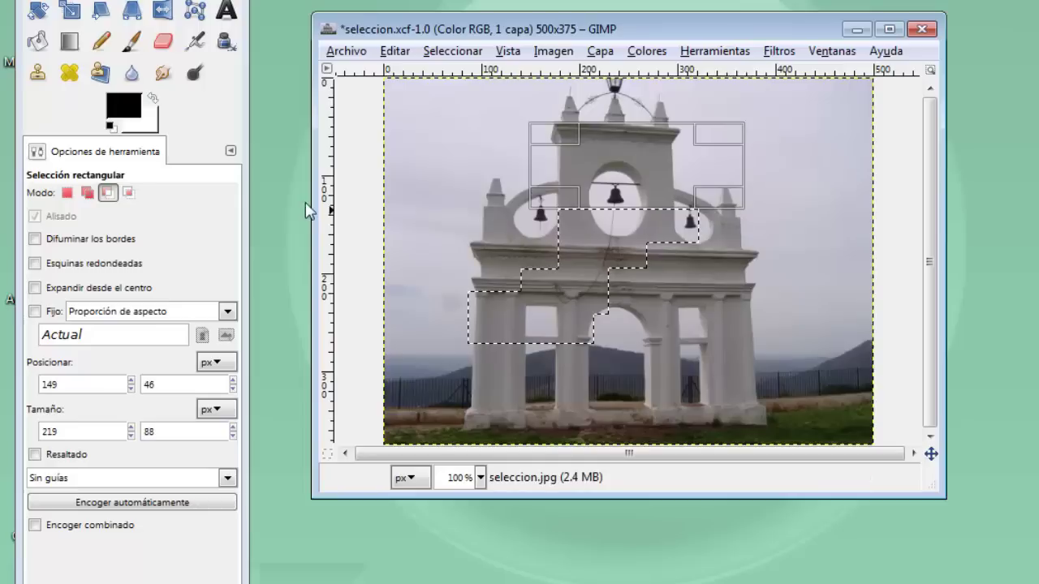
Intersect the selection with a rectangle outside it, leaving nothing selected.
click(127, 195)
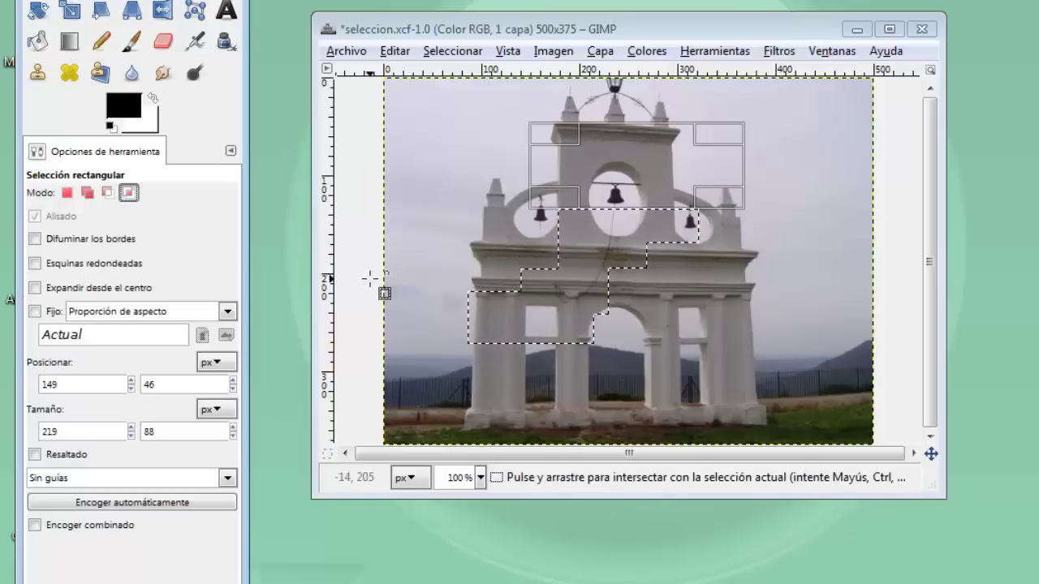
drag(440, 241, 670, 374)
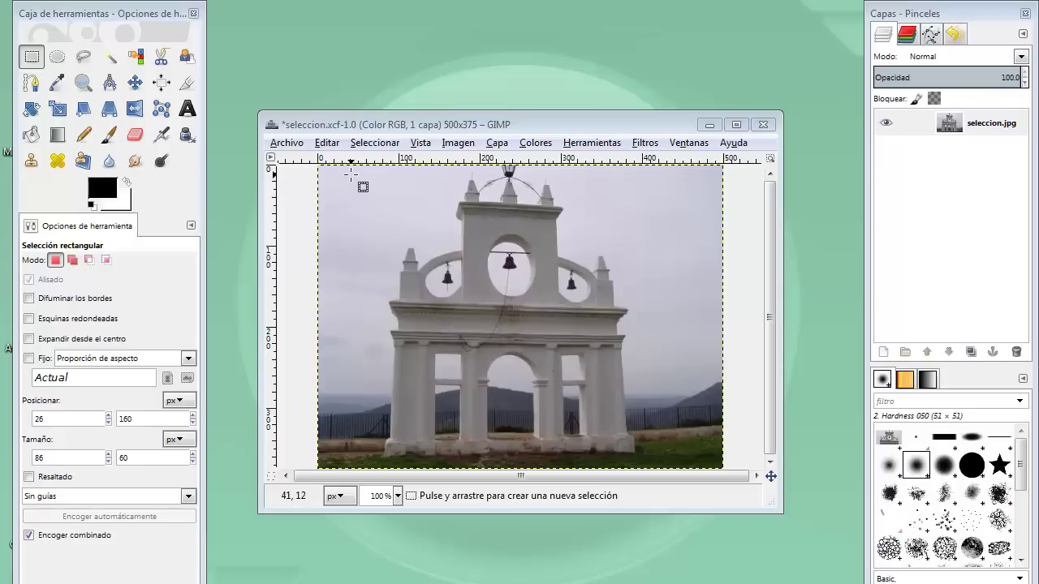
Copy a 396 × 208 rectangle of the tower top and paste it as a new Portapapeles layer.
mouse_move(350, 175)
mouse_down()
mouse_move(580, 282)
mouse_move(672, 343)
mouse_up()
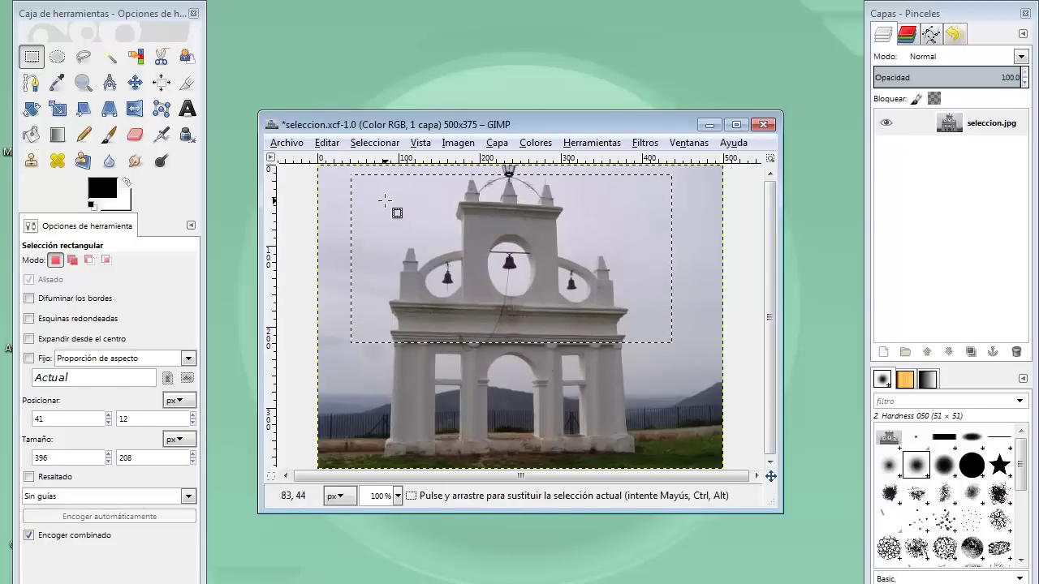
click(326, 143)
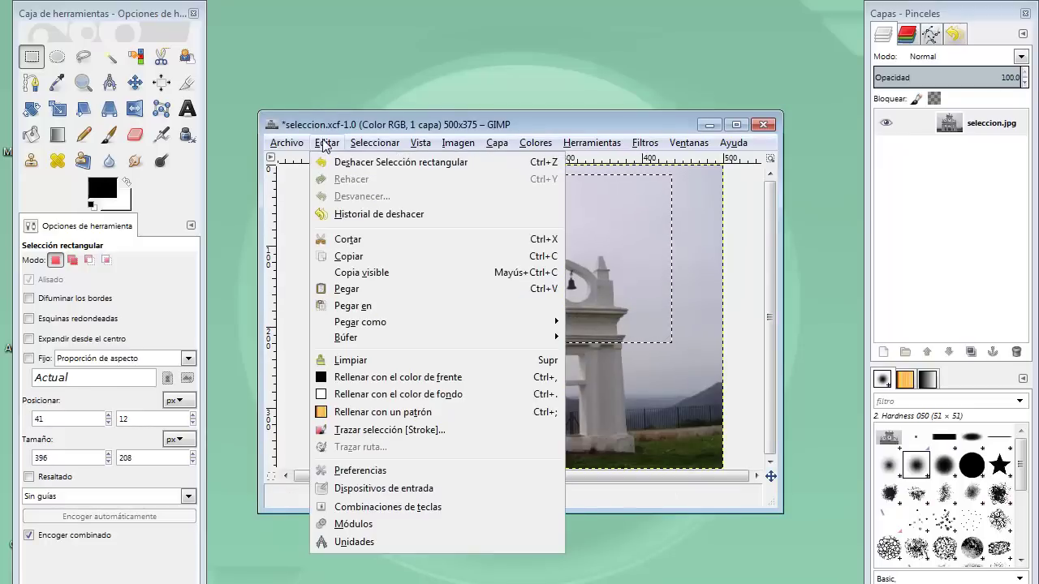
click(359, 257)
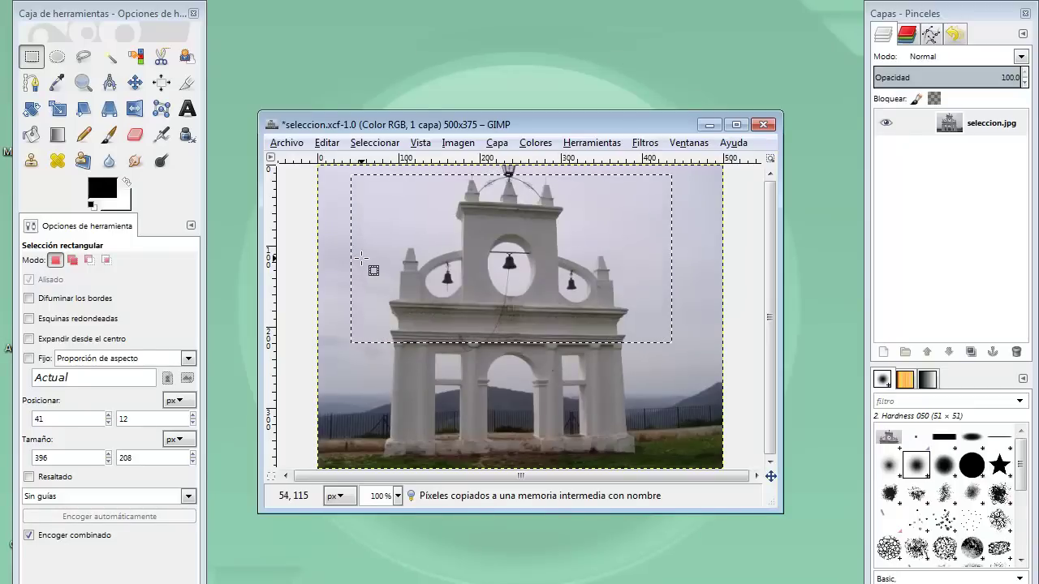
click(327, 142)
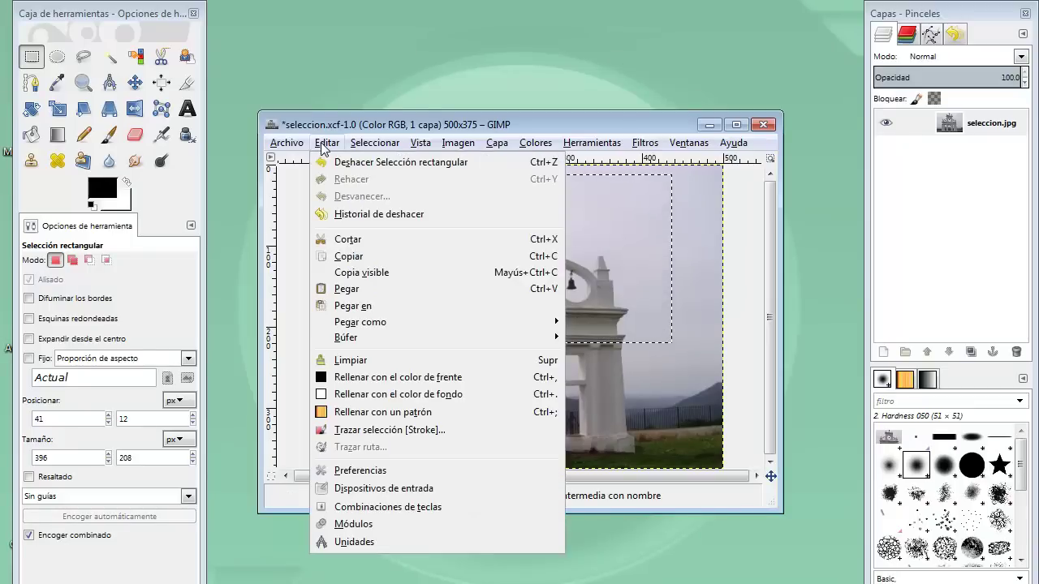
mouse_move(361, 322)
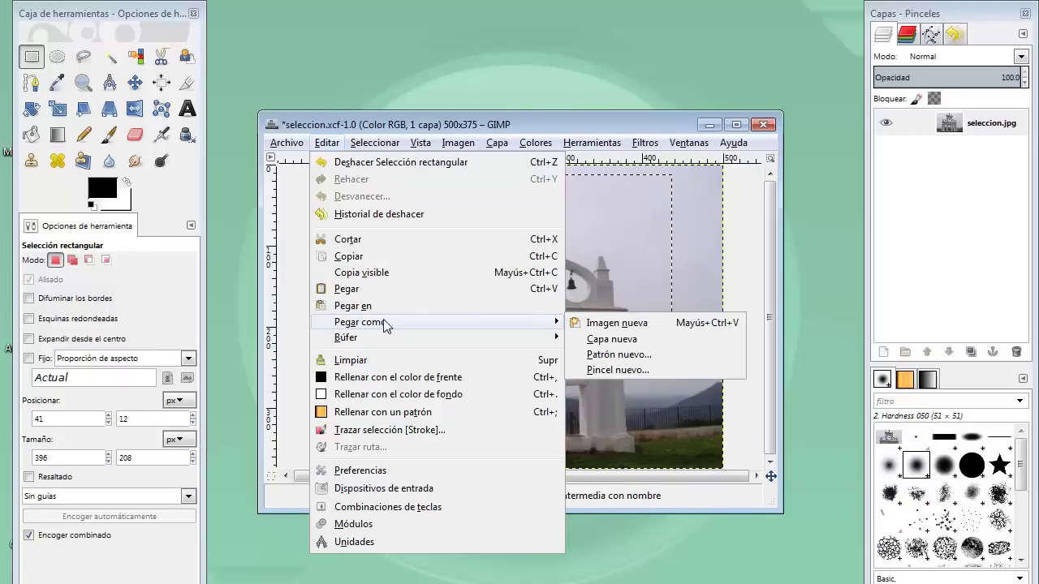
click(638, 341)
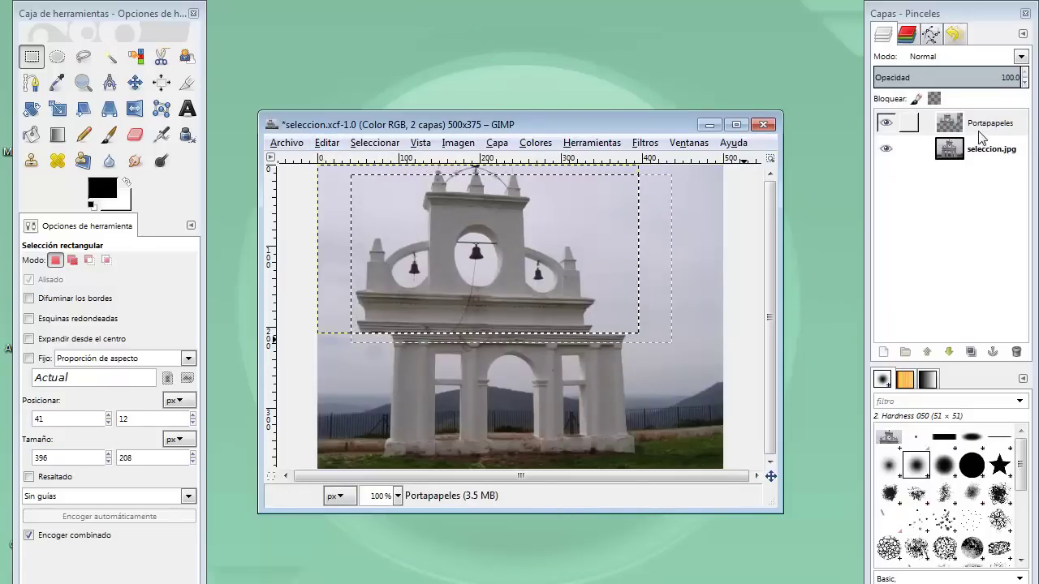
Toggle the Portapapeles layer's visibility to compare it, then delete that layer.
click(896, 128)
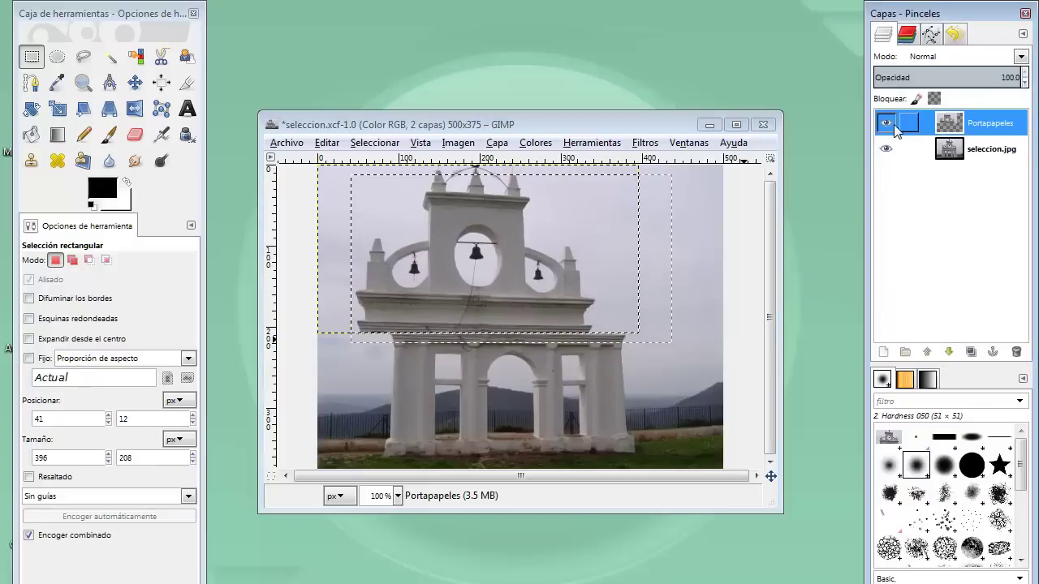
click(889, 124)
click(889, 124)
click(895, 128)
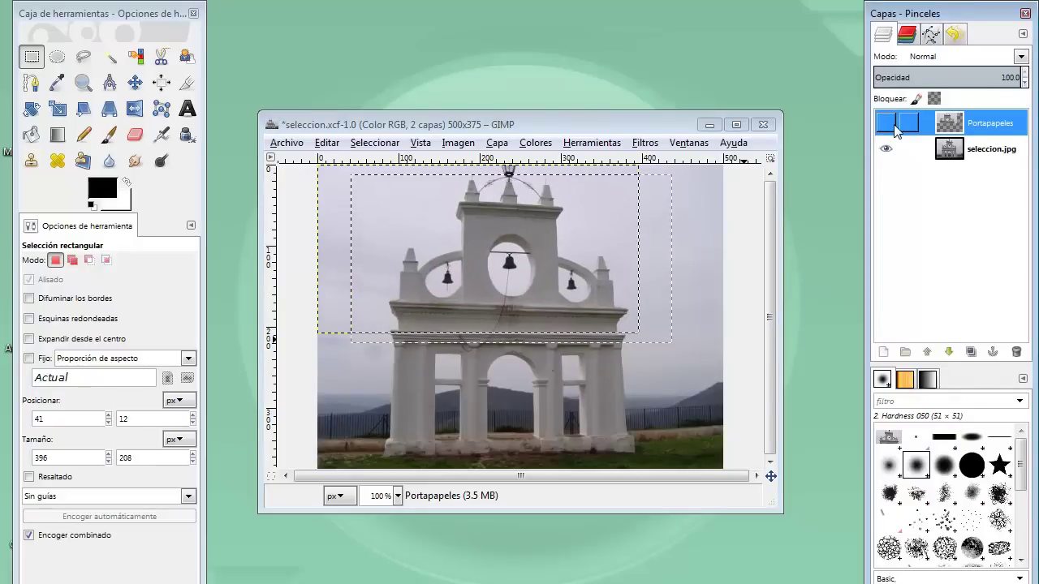
click(895, 128)
click(895, 128)
click(896, 129)
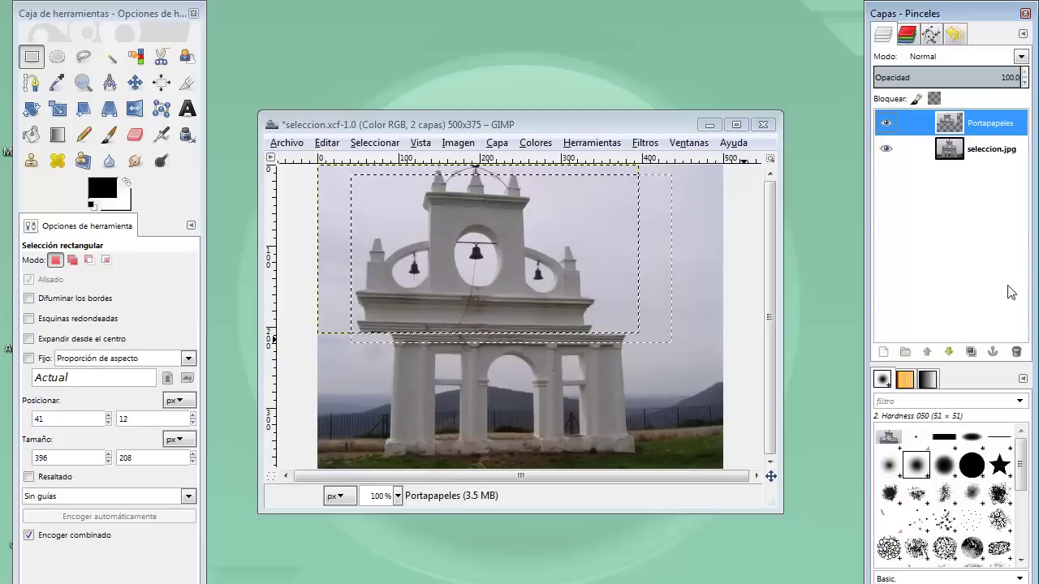
click(1017, 353)
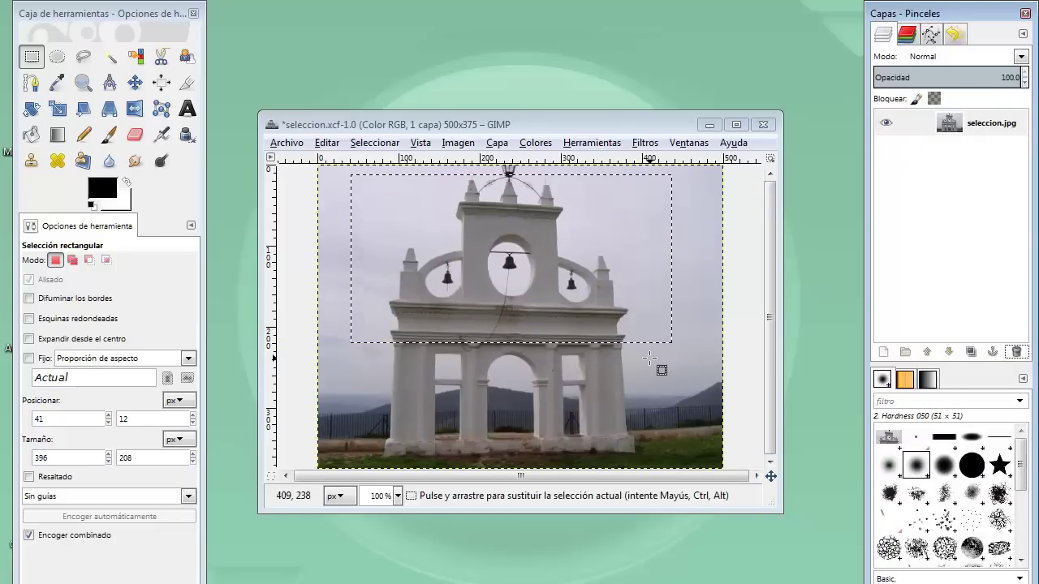
Paste the copied region and convert the floating selection into a new Capa pegada layer.
key(ctrl+v)
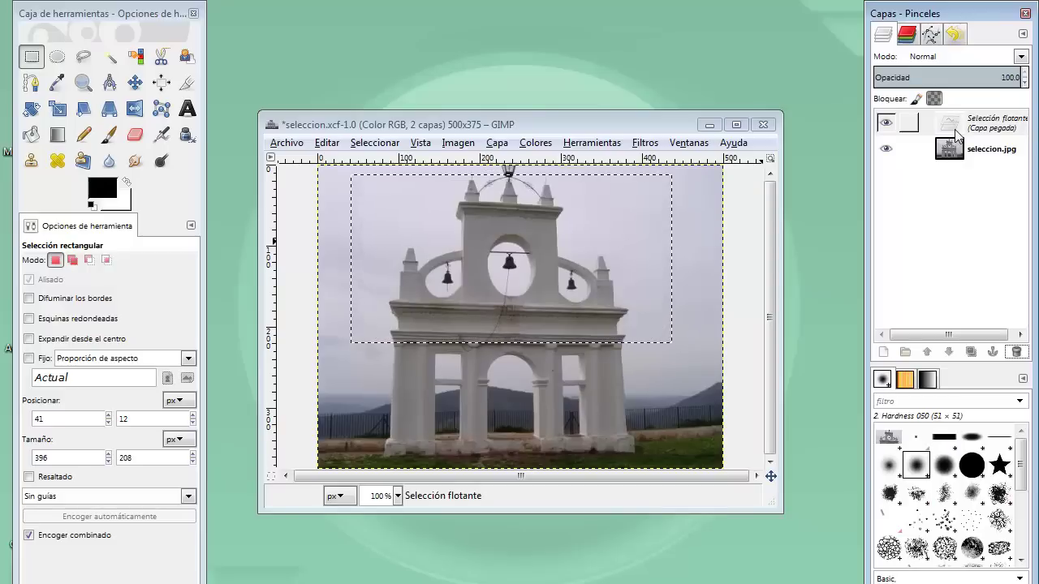
right_click(994, 134)
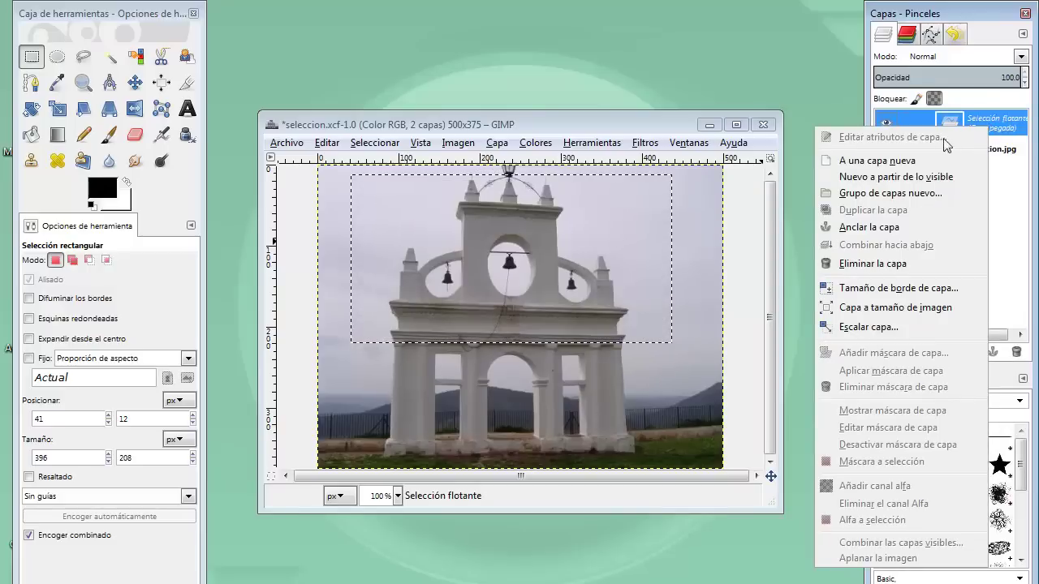
click(893, 162)
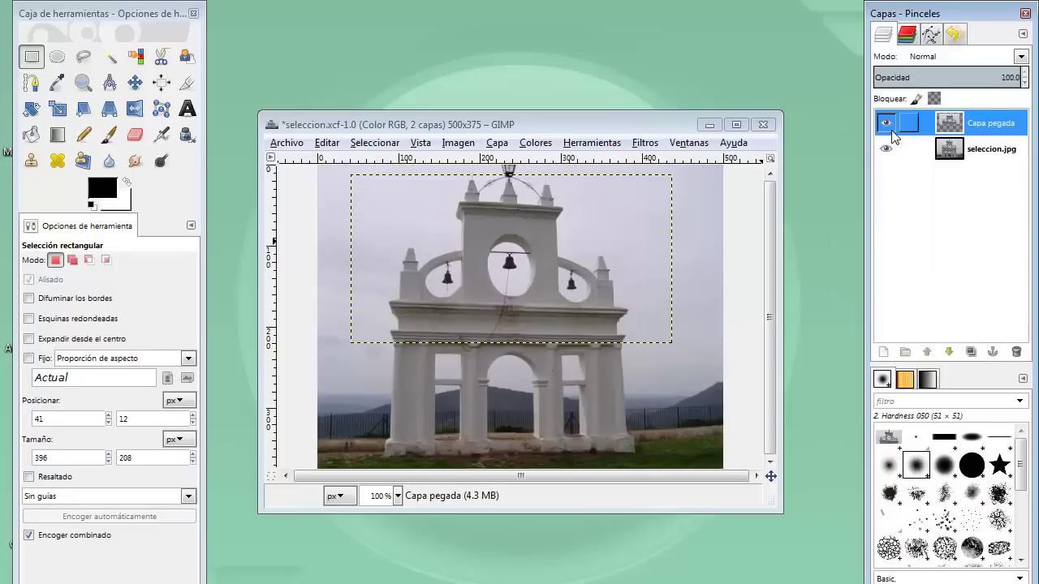
Toggle Capa pegada and seleccion.jpg visibility to compare, then delete Capa pegada.
click(891, 128)
click(886, 123)
click(886, 148)
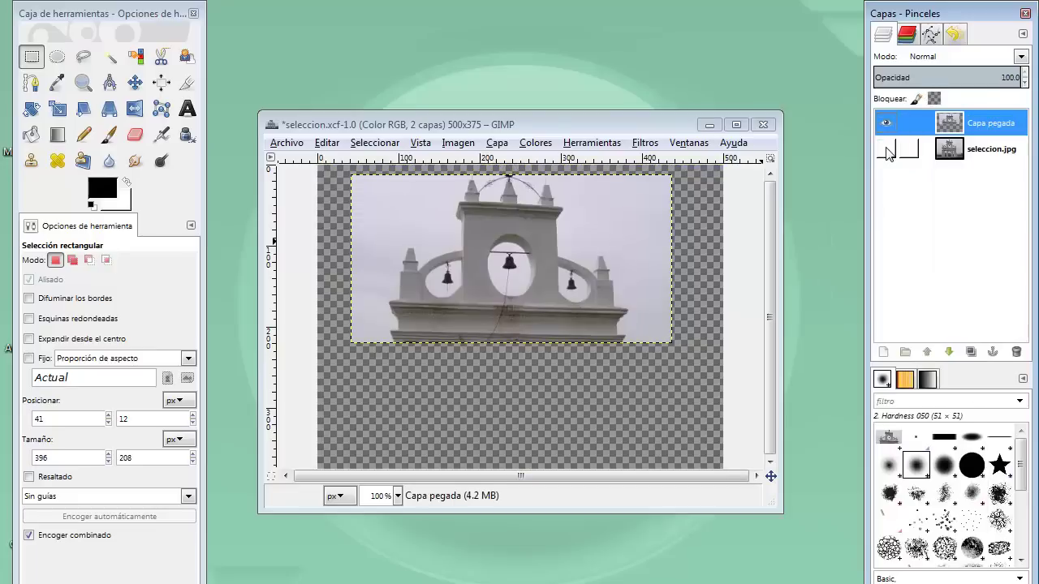
click(886, 149)
click(887, 148)
click(887, 148)
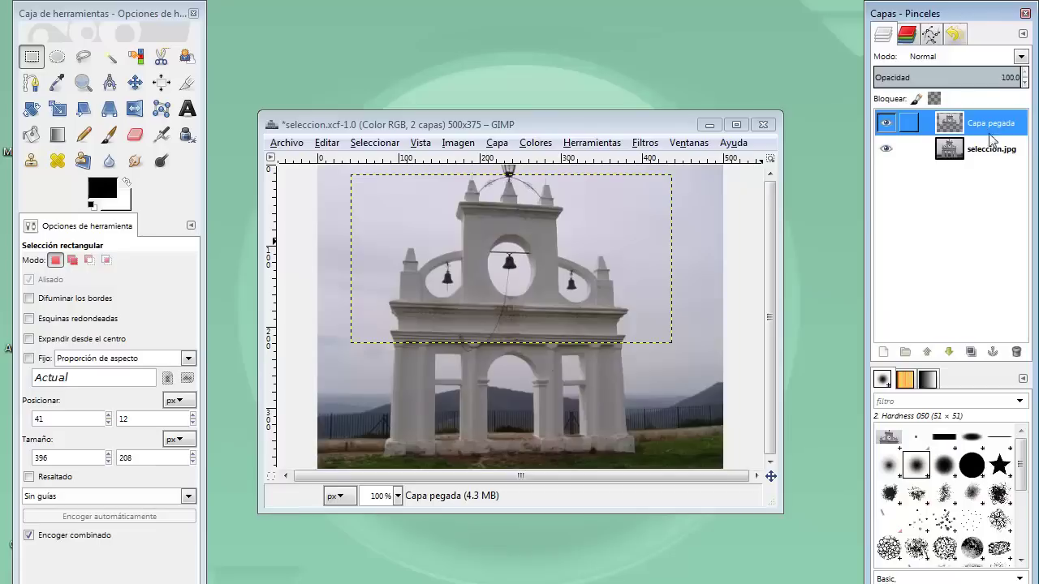
click(1017, 352)
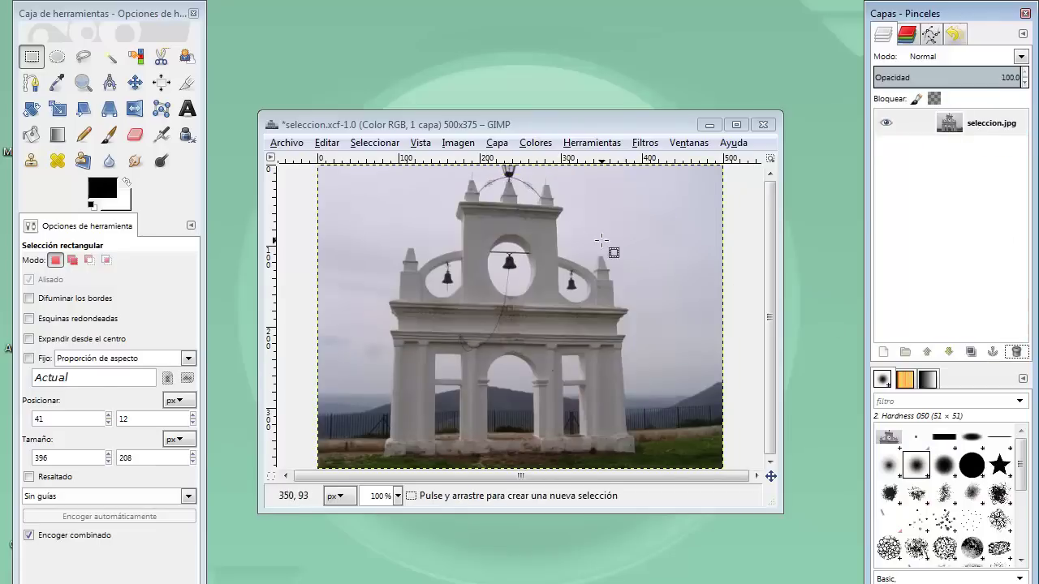
click(327, 143)
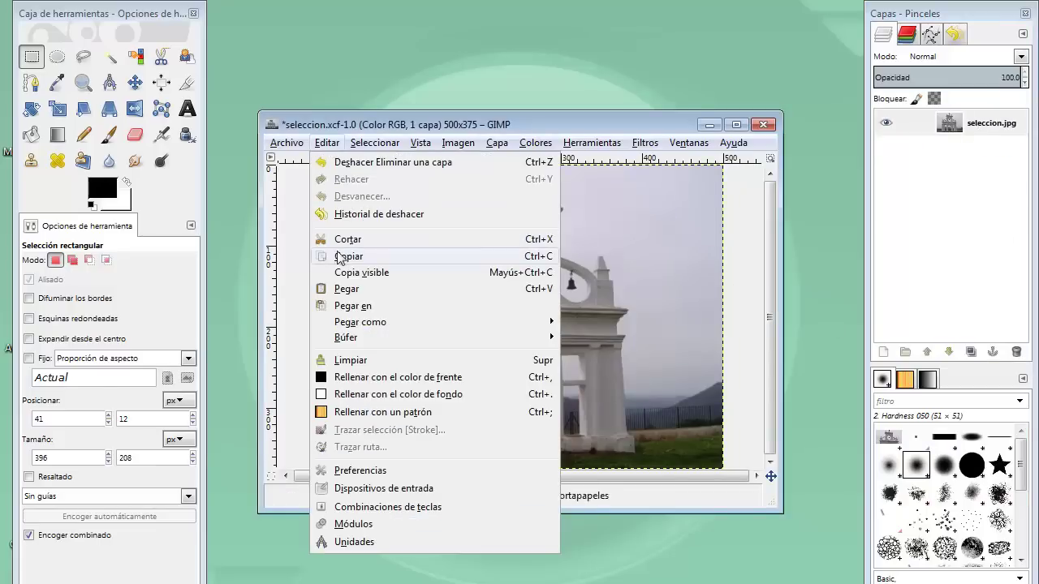
mouse_move(361, 323)
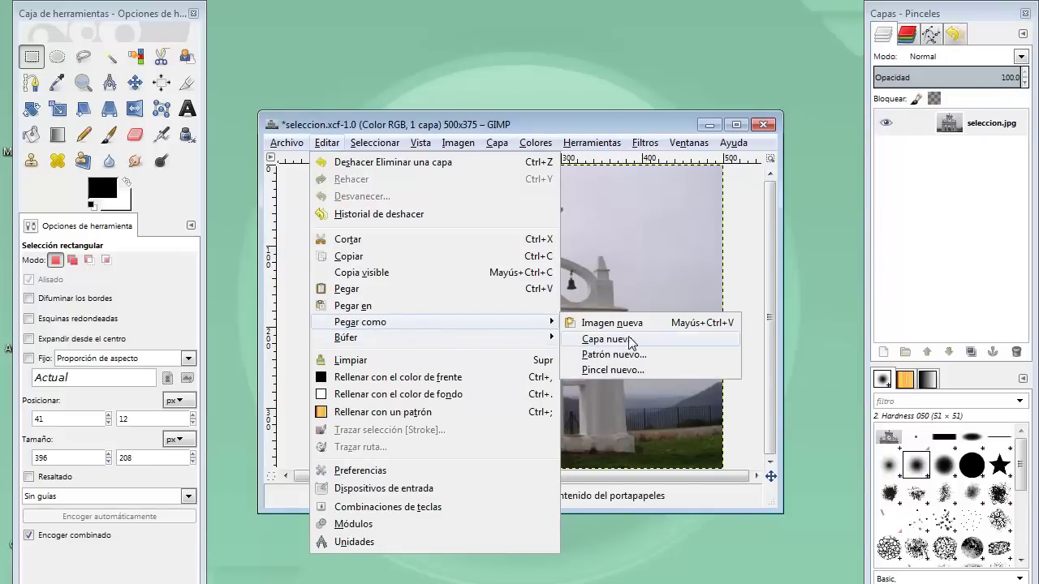
click(642, 323)
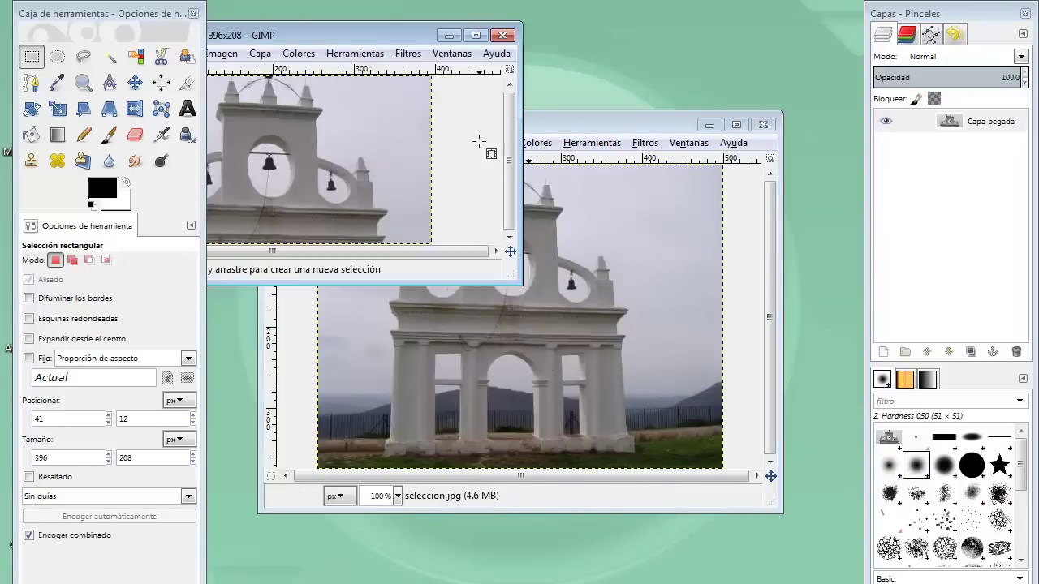
drag(374, 34, 644, 60)
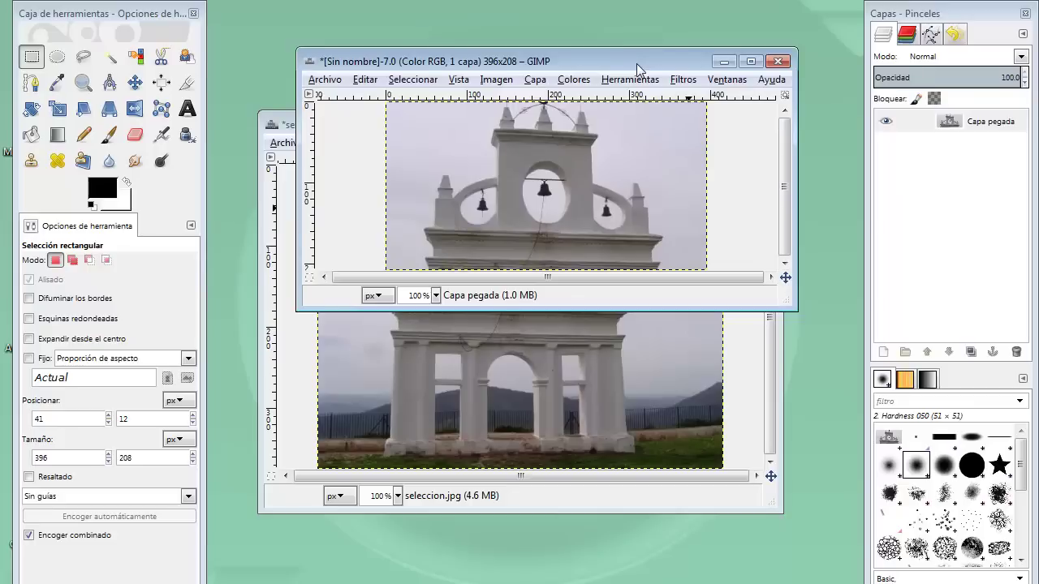
click(777, 62)
click(565, 264)
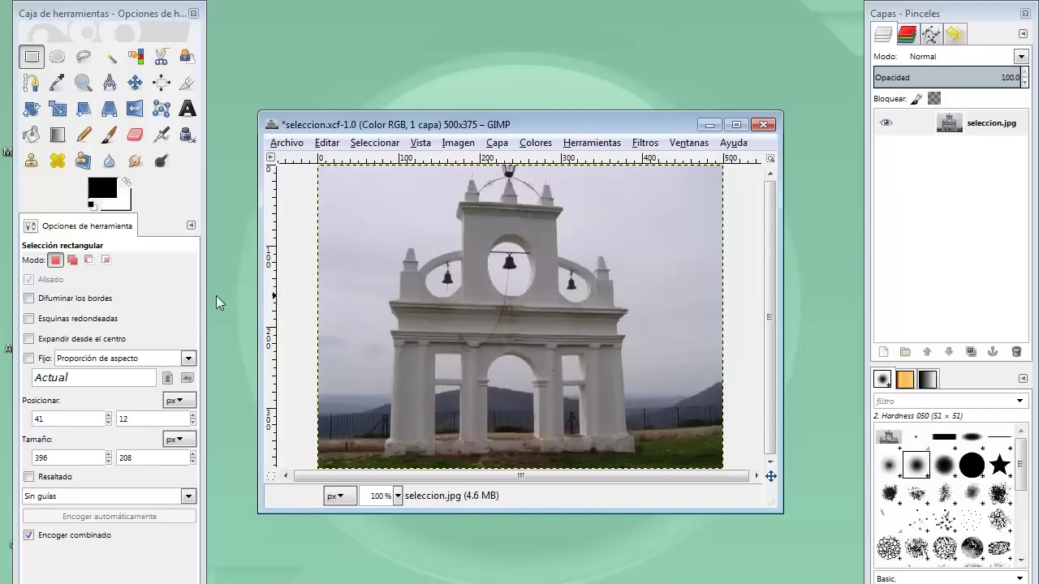
Enable Feather edges (radius 44) and copy a feathered selection of the bell-tower top.
click(29, 299)
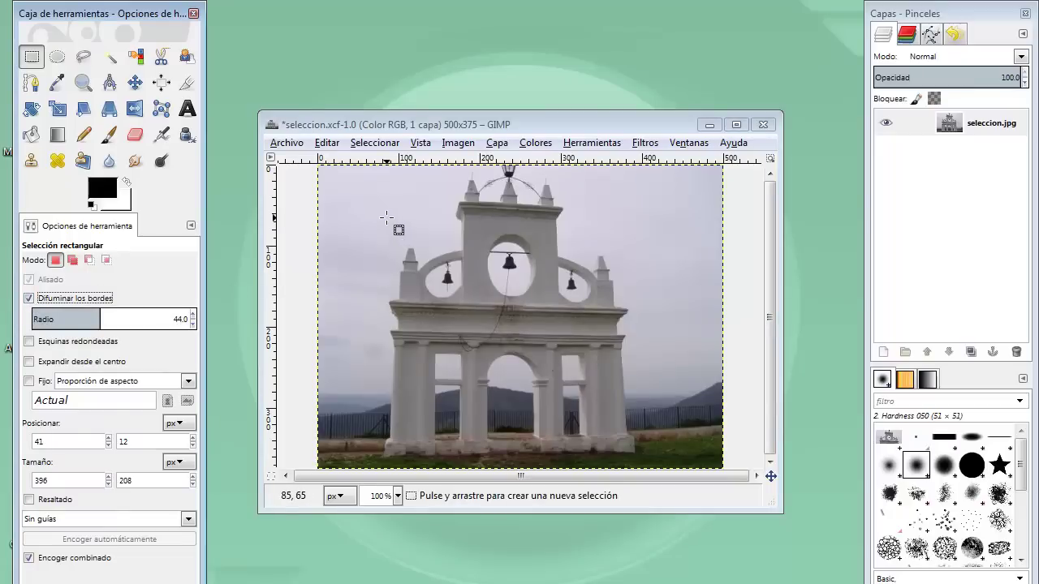
drag(386, 217, 679, 330)
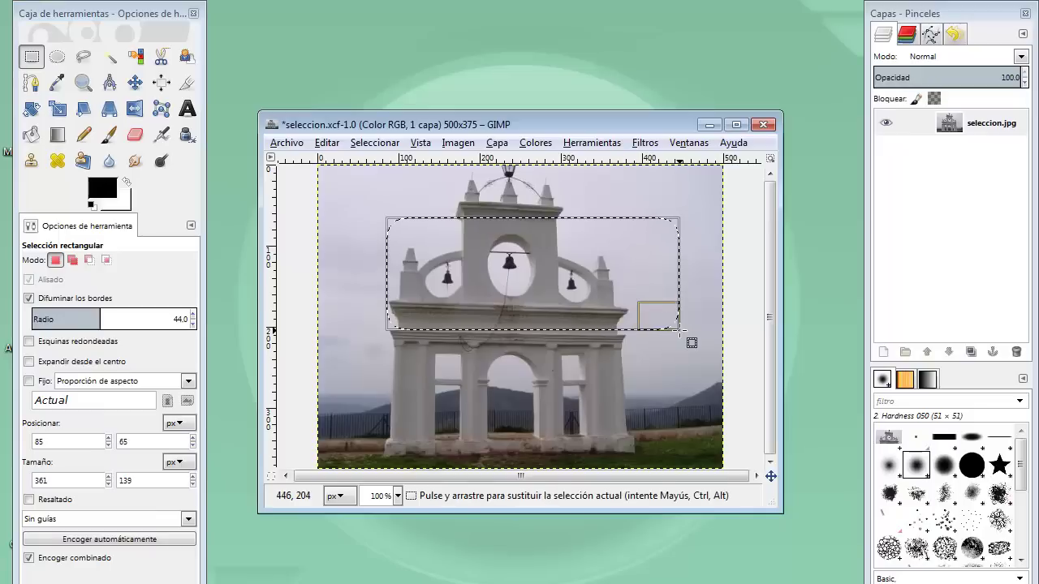
click(580, 289)
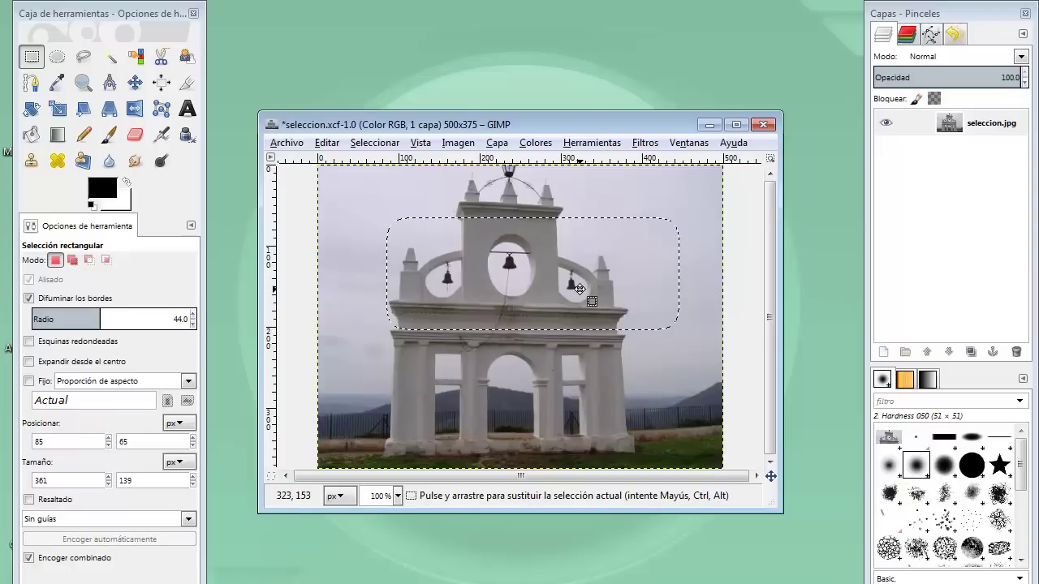
key(ctrl+c)
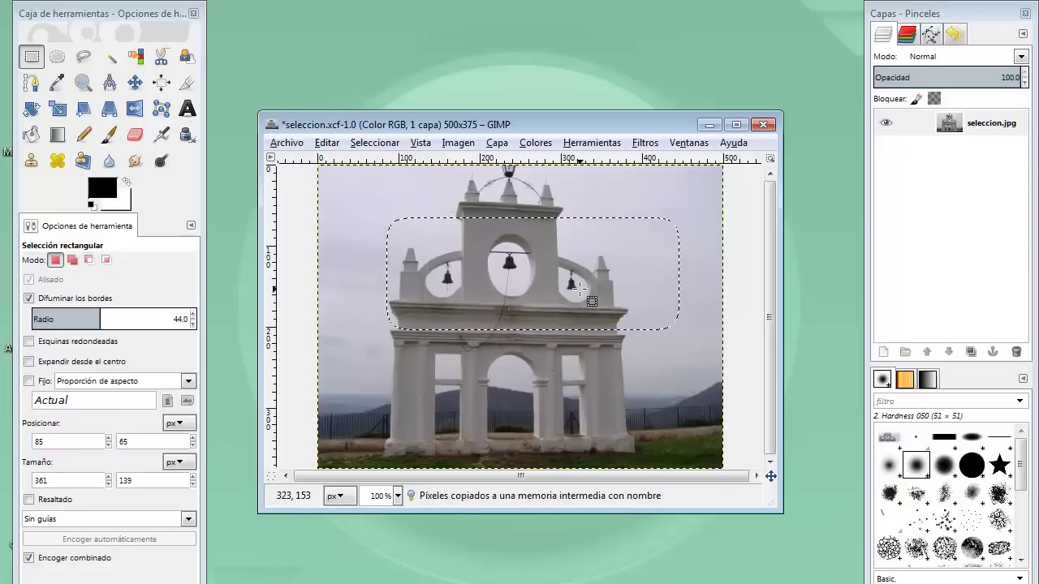
Paste the feathered copy as a new image, close it without saving, and deselect.
click(326, 143)
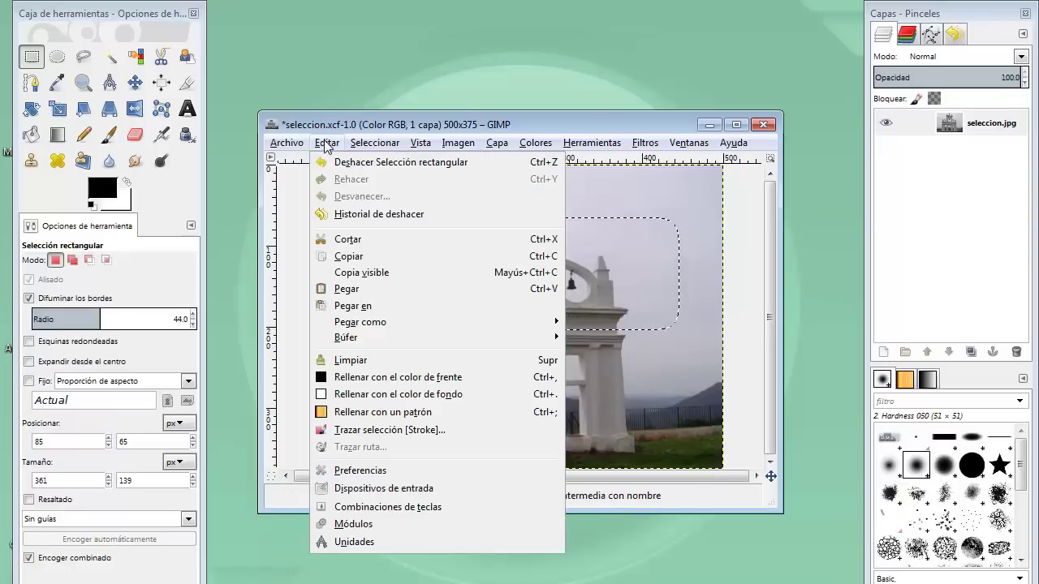
mouse_move(360, 323)
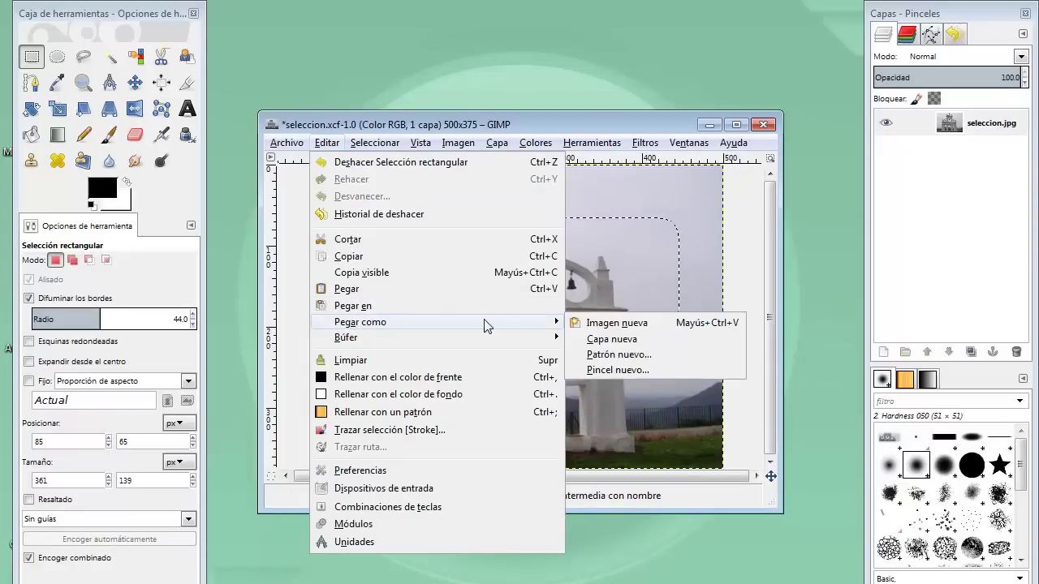
click(611, 327)
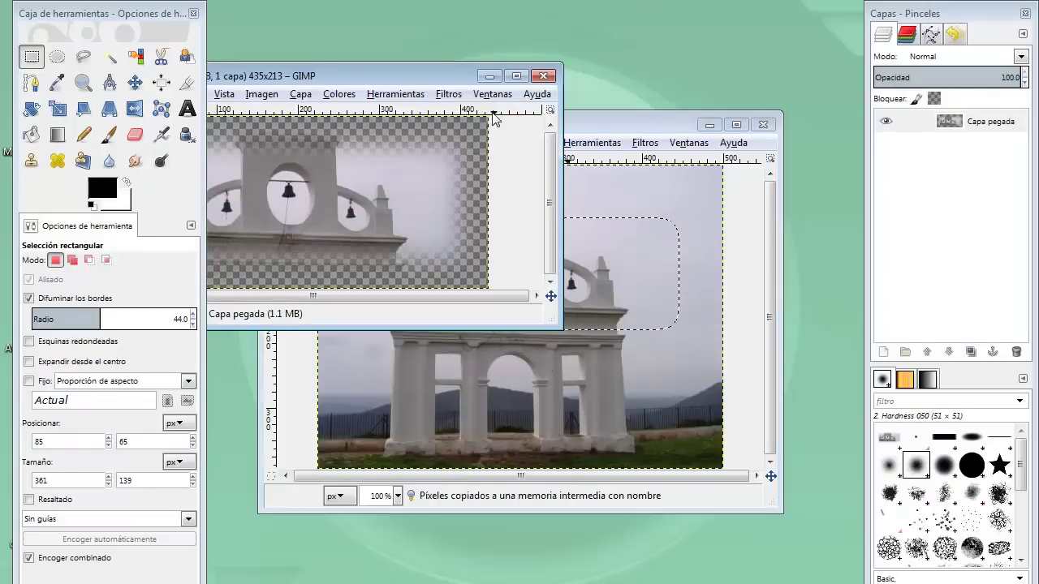
drag(432, 71, 604, 30)
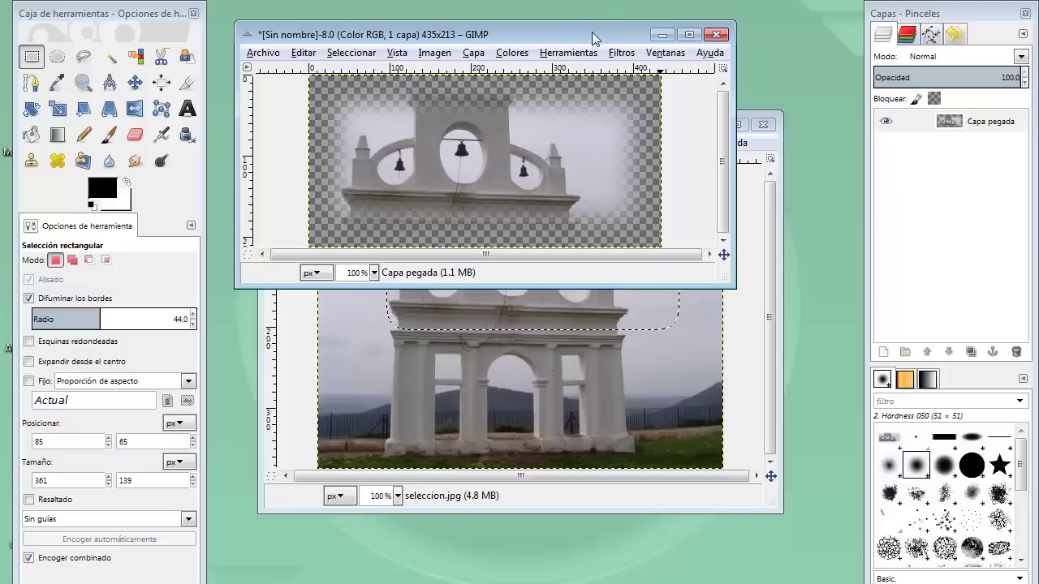
click(715, 36)
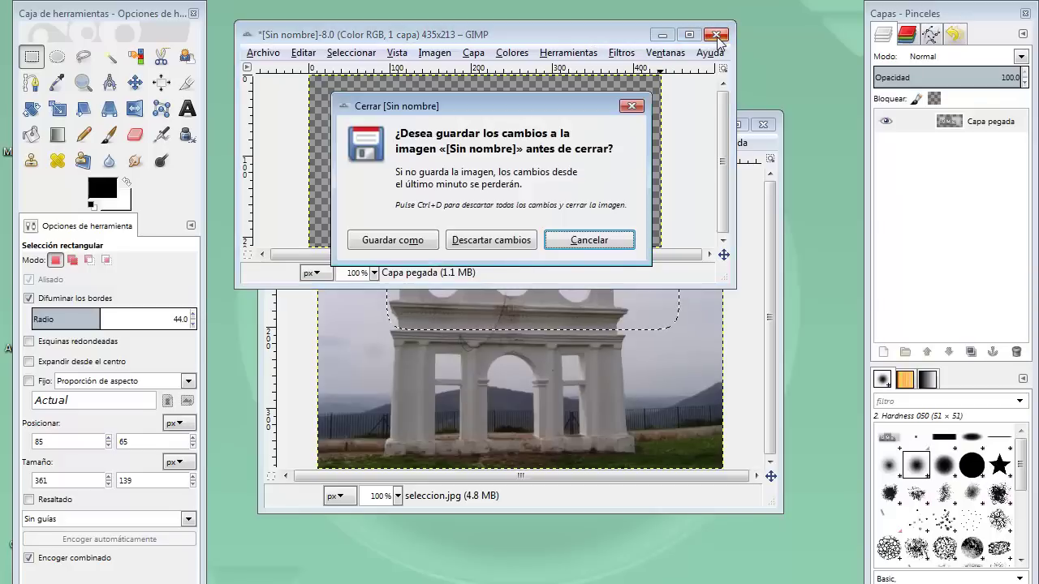
click(514, 248)
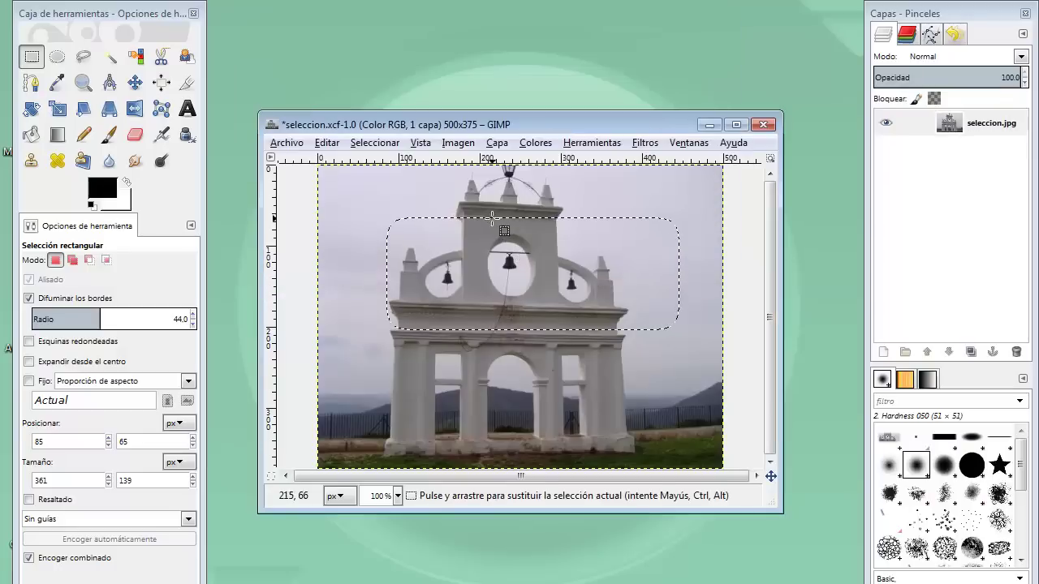
click(483, 206)
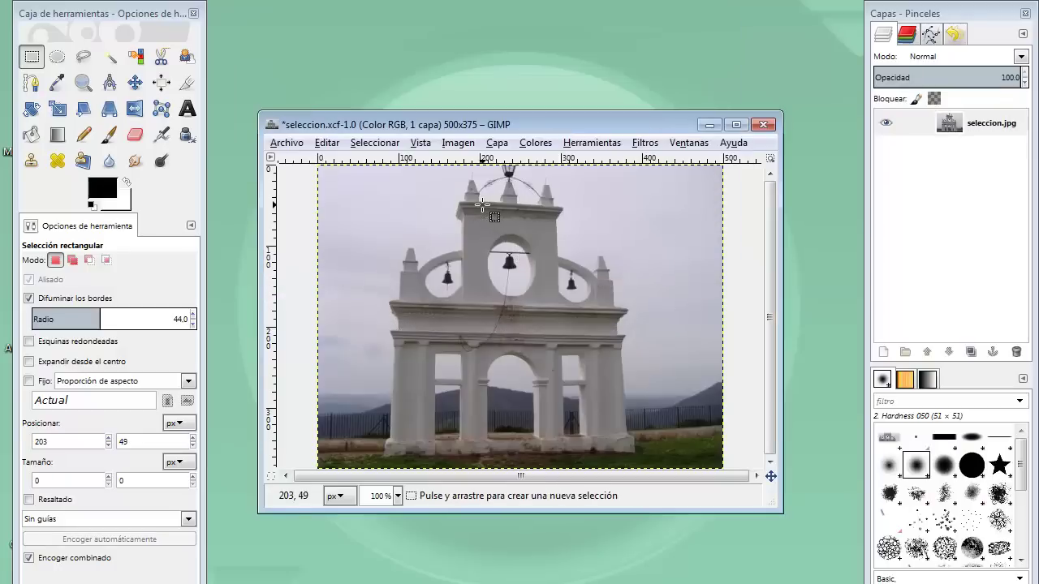
Swap feathering for radius-34 rounded corners and copy a 353 × 153 selection of the tower top.
click(372, 146)
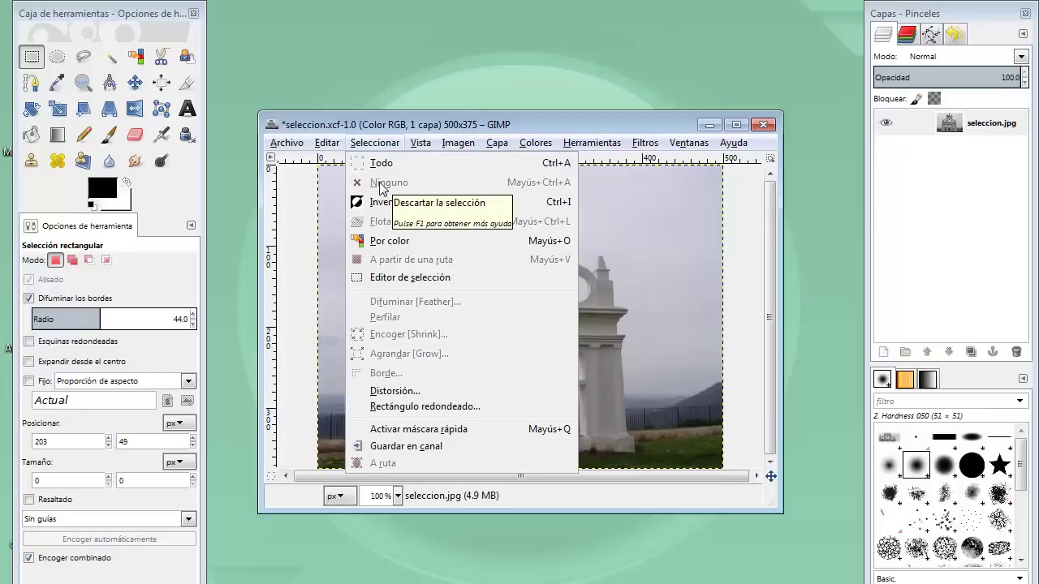
click(624, 218)
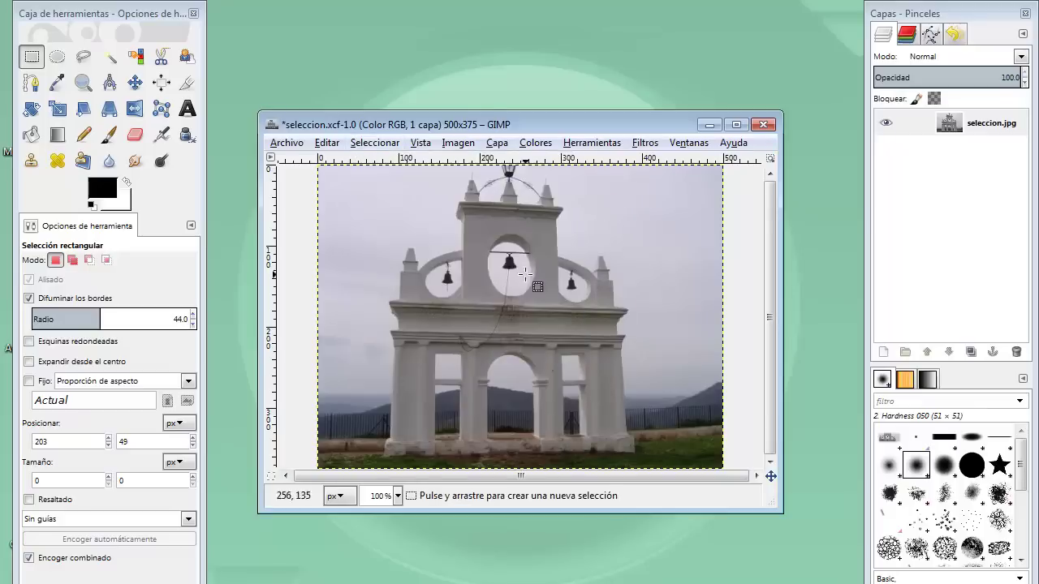
click(29, 299)
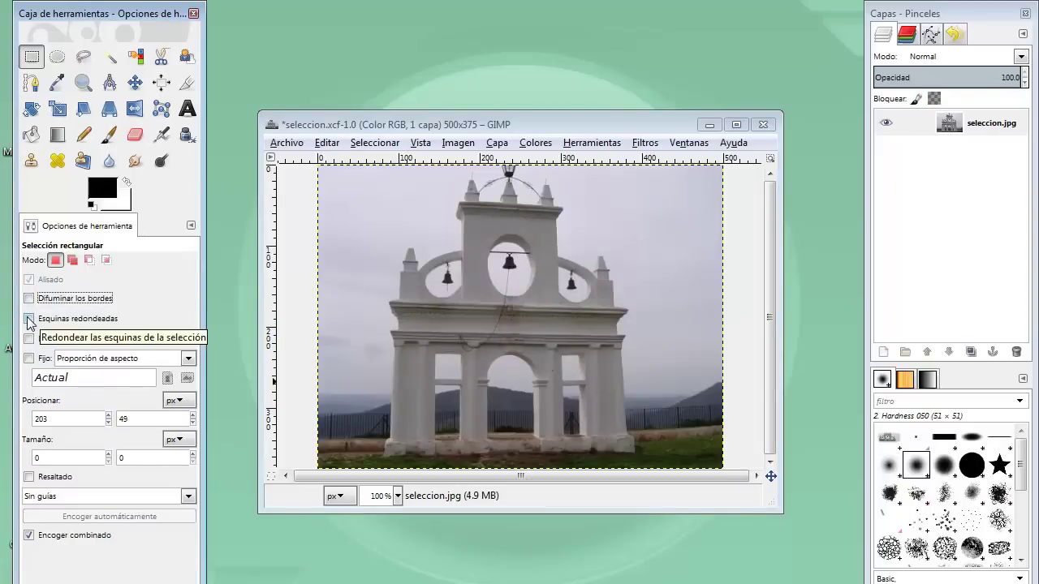
click(29, 319)
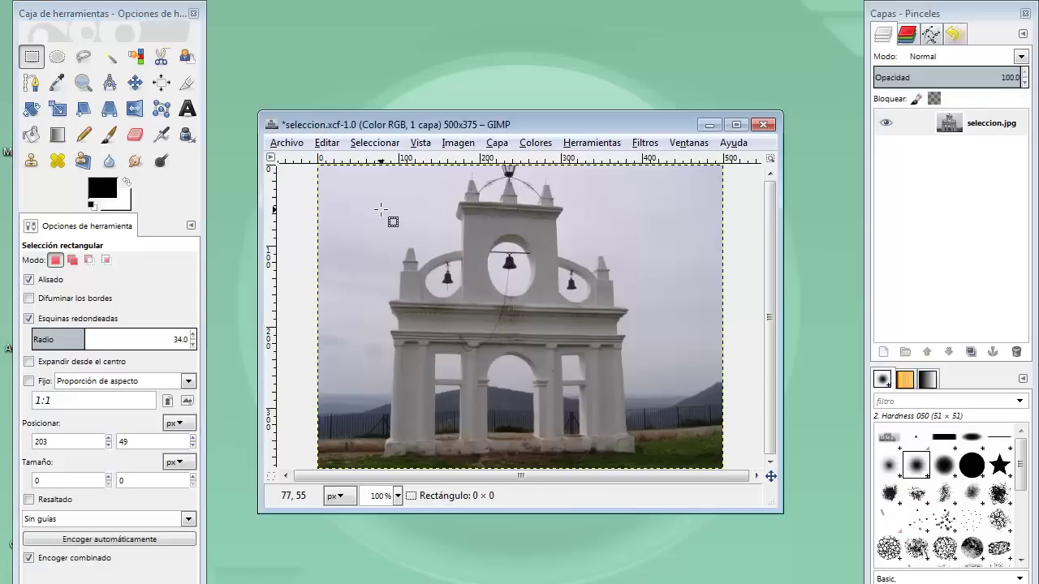
drag(380, 211, 664, 333)
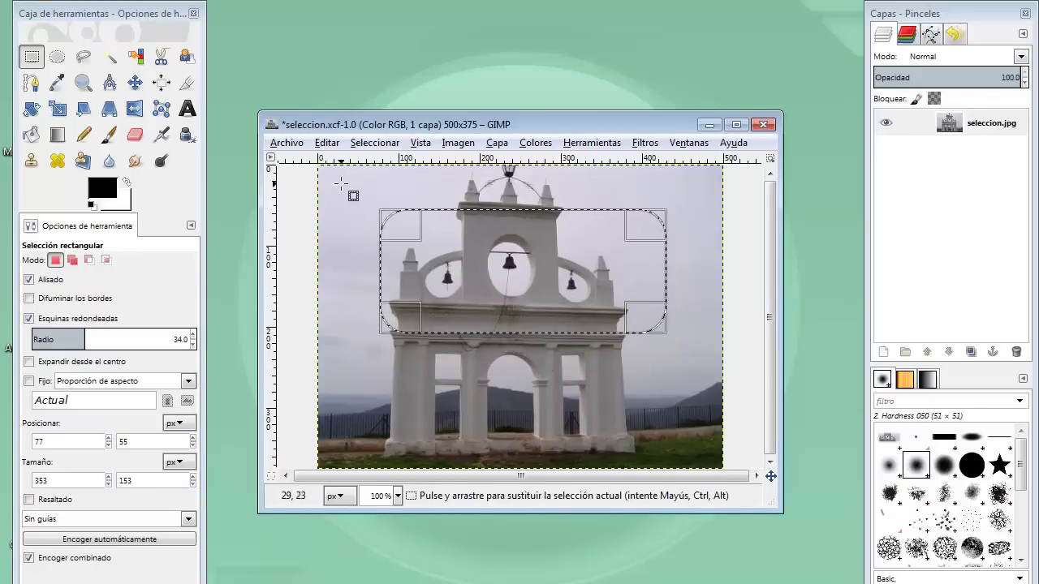
click(328, 143)
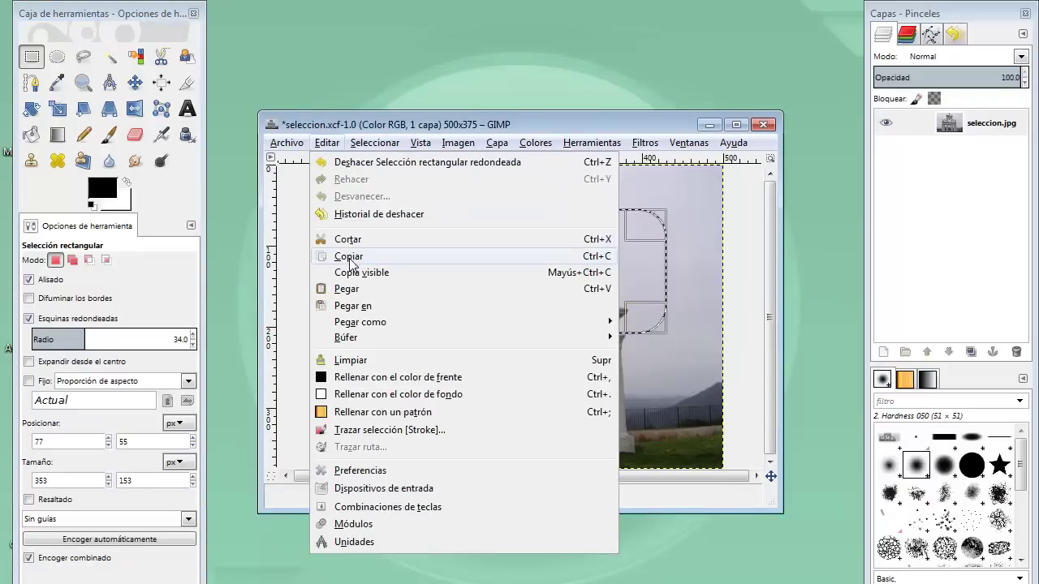
click(349, 256)
Paste the rounded copy as a new image, discard it unsaved, and turn rounded corners off.
click(323, 144)
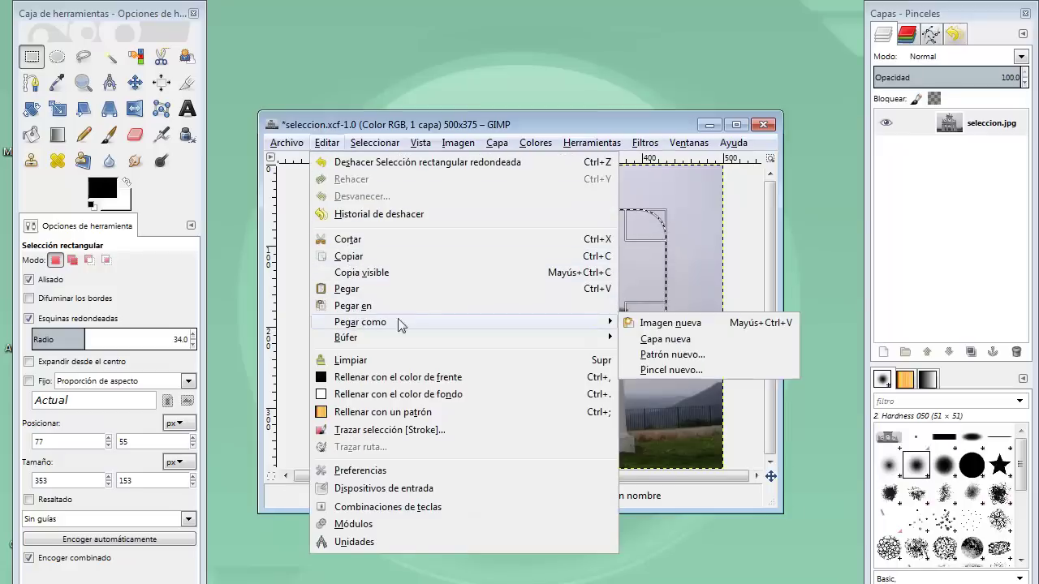
mouse_move(361, 322)
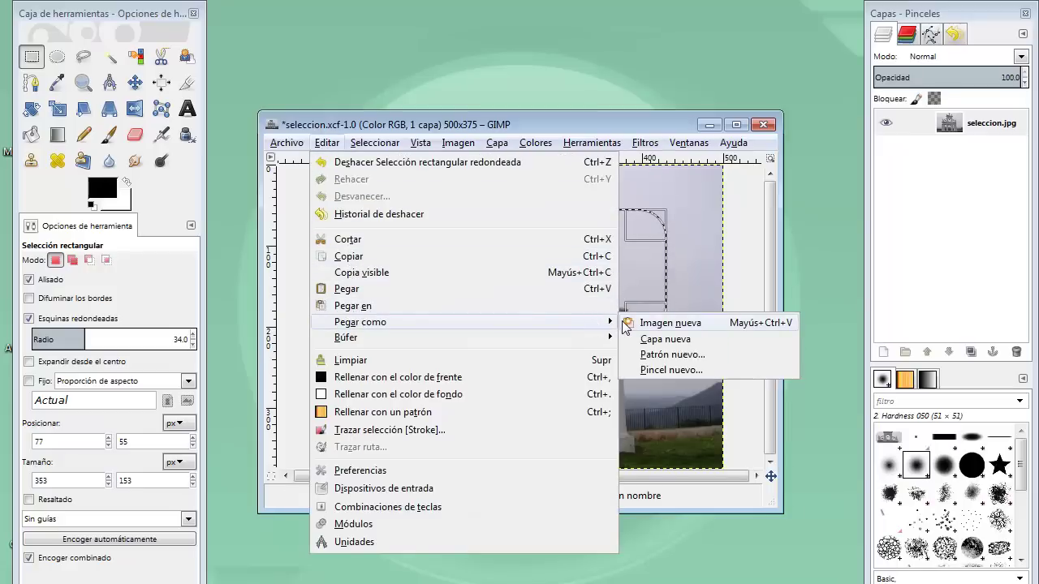
click(625, 325)
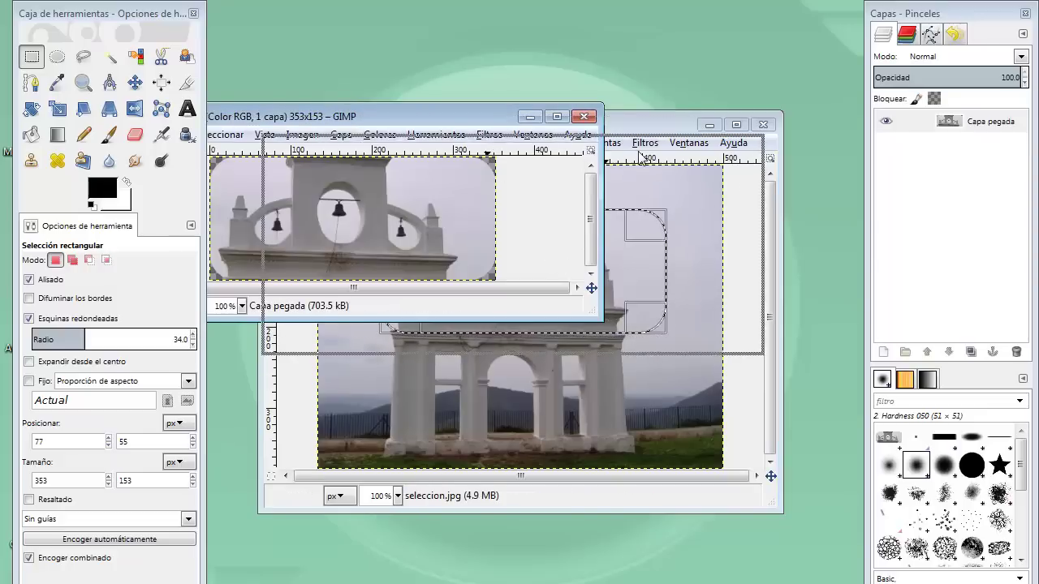
drag(479, 123, 638, 158)
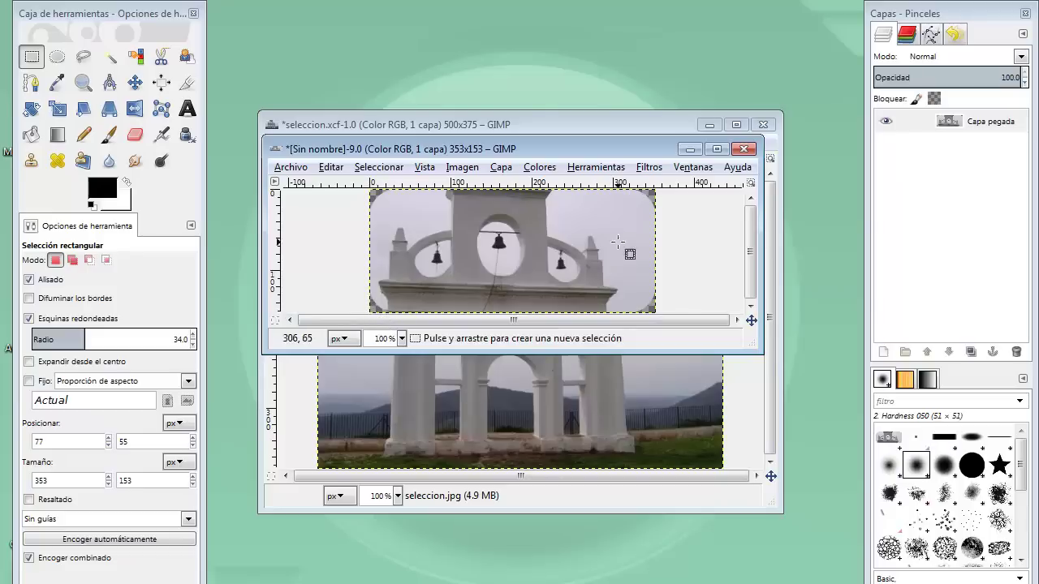
click(745, 149)
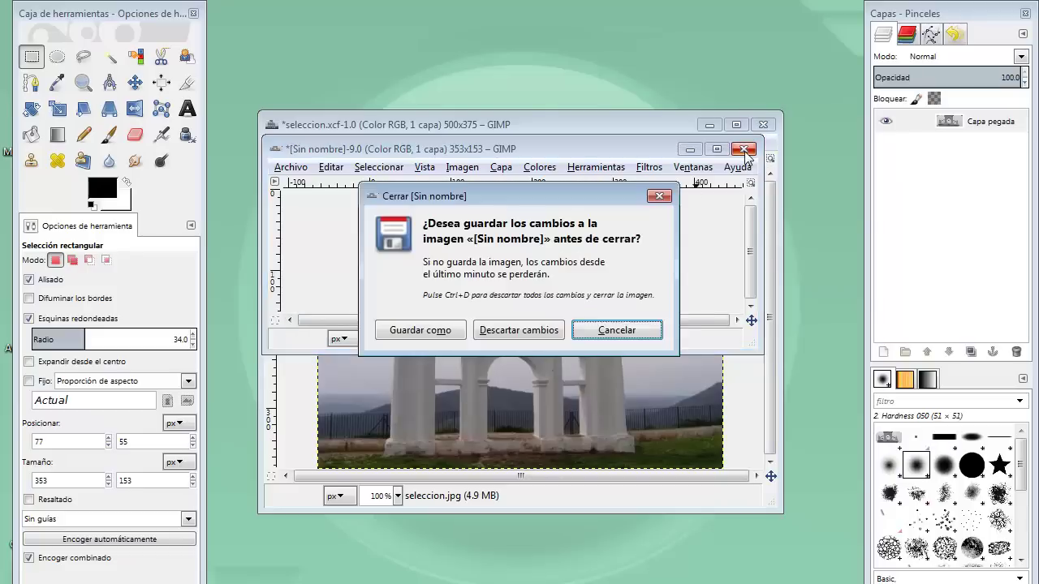
click(532, 330)
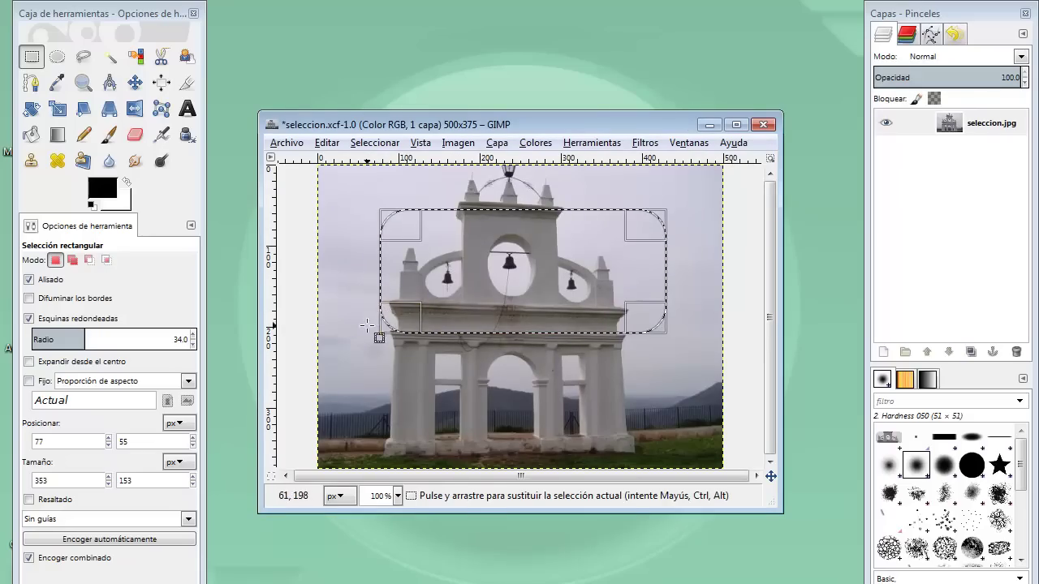
click(29, 319)
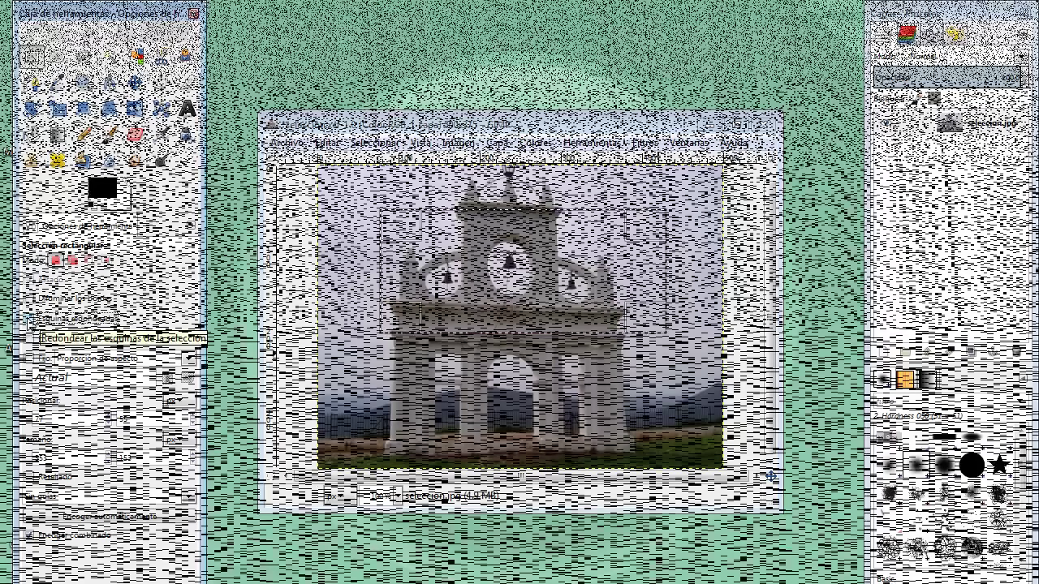